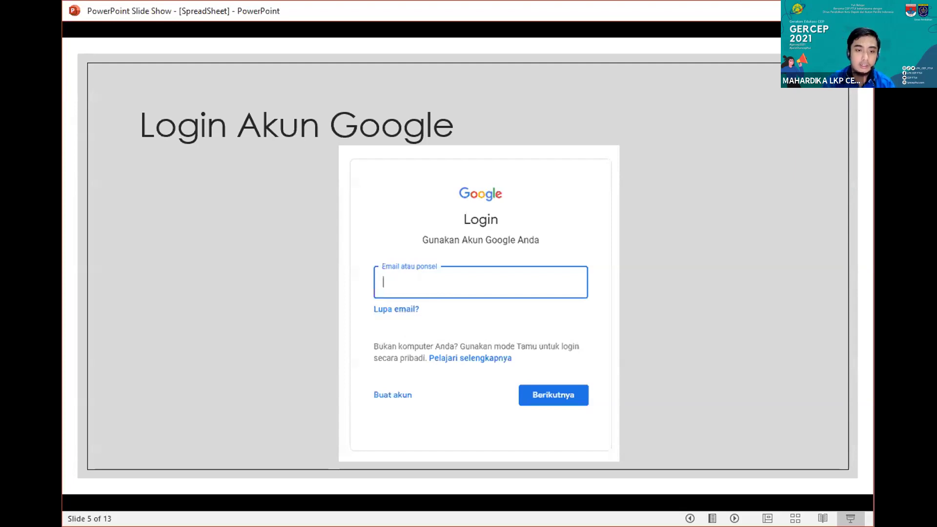
# Advance to slide 6 and circle the main menu icon of the Docs home page in red ink
pyautogui.press('Right')
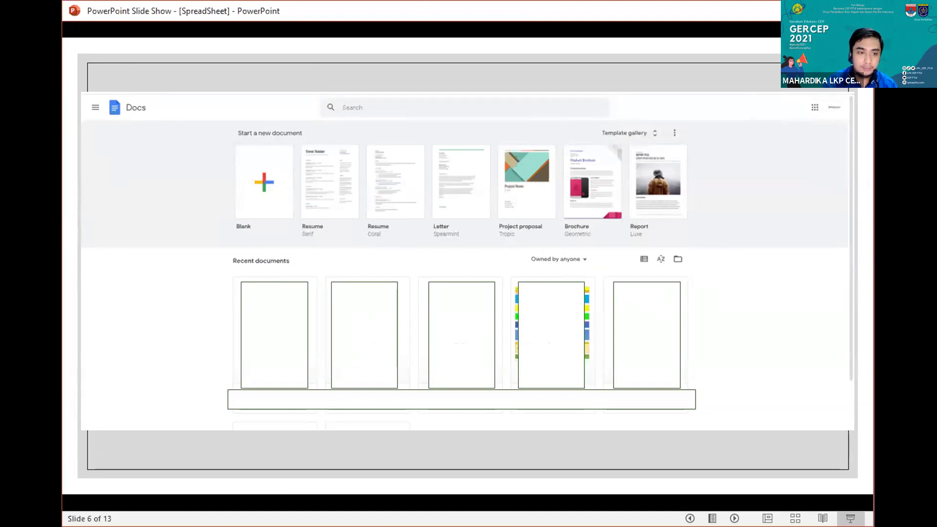
pyautogui.moveTo(104, 97)
pyautogui.mouseDown()
pyautogui.moveTo(87, 104)
pyautogui.moveTo(97, 97)
pyautogui.mouseUp()
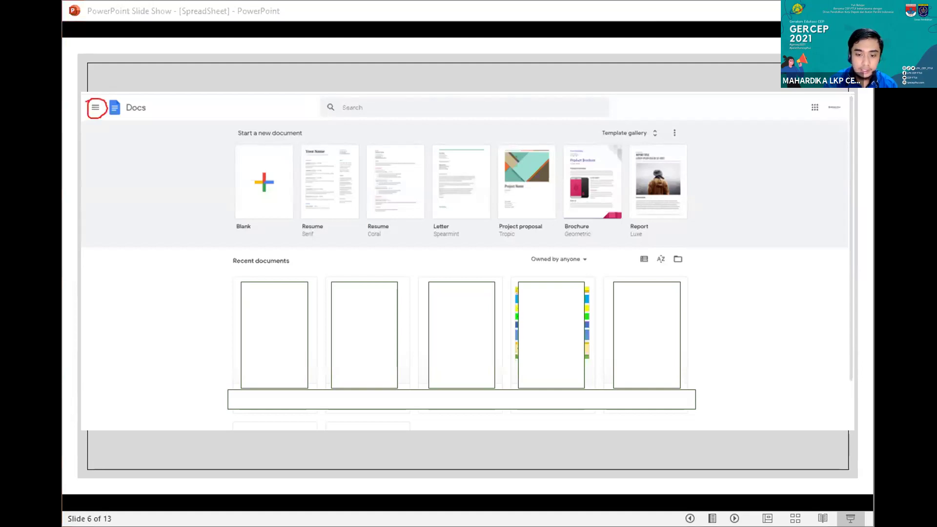
# Advance to slide 7 with the Google Docs menu and erase the leftover red ink
pyautogui.press('Right')
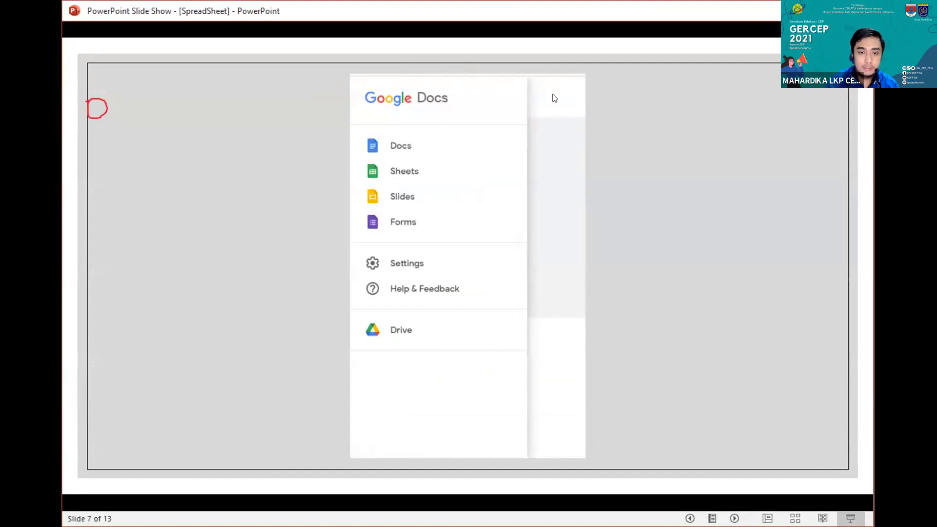
pyautogui.hotkey('ctrl', 'e')
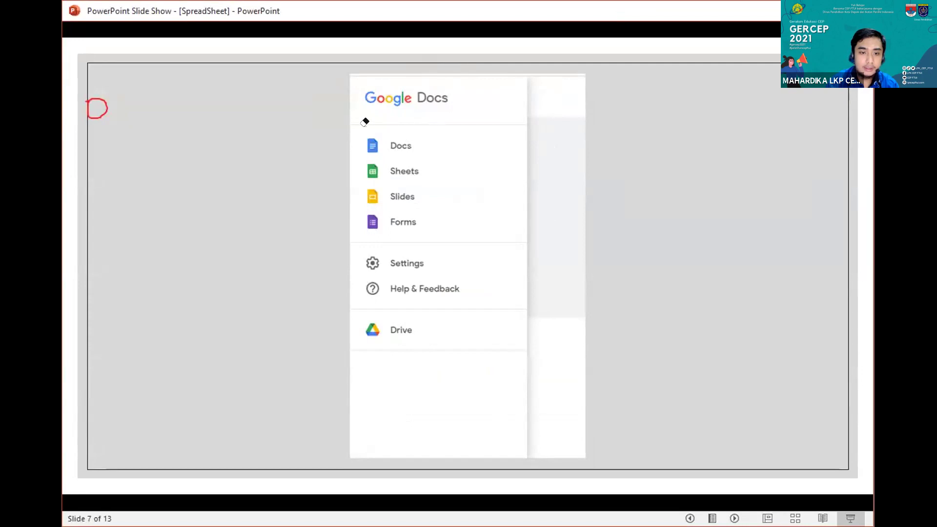
pyautogui.press('e')
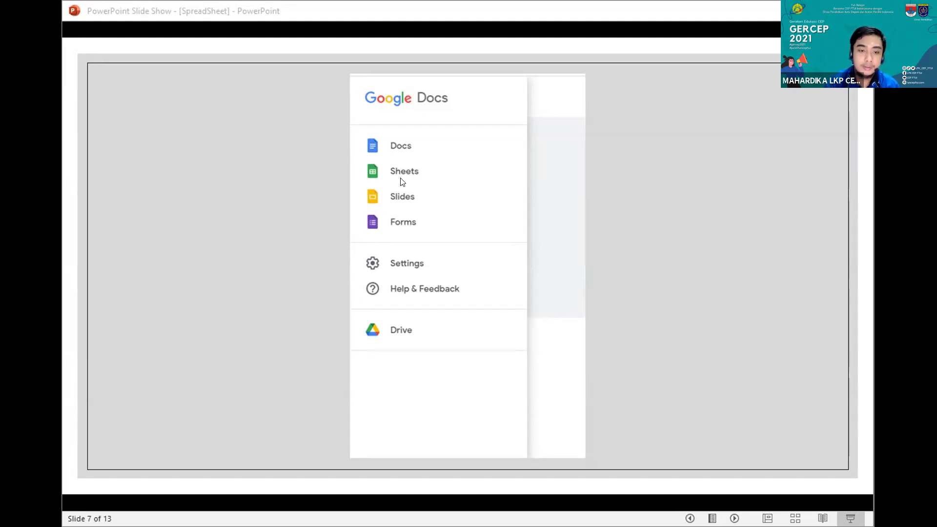
# Advance to the Sheets home slide, underline the Blank option in red and circle the row of templates
pyautogui.click(421, 191)
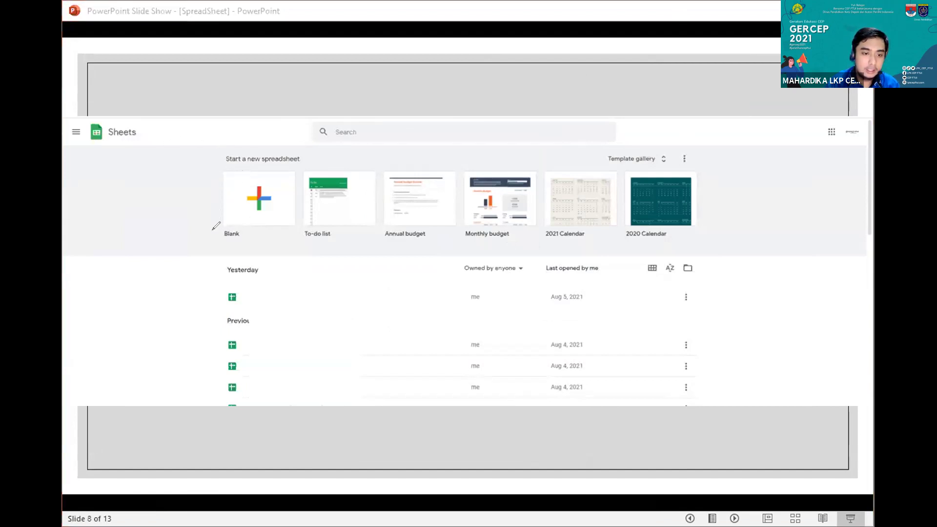
pyautogui.moveTo(236, 242); pyautogui.dragTo(404, 244)
pyautogui.moveTo(301, 171); pyautogui.dragTo(301, 215)
pyautogui.moveTo(350, 233)
pyautogui.mouseDown()
pyautogui.moveTo(683, 234)
pyautogui.moveTo(706, 144)
pyautogui.moveTo(505, 130)
pyautogui.moveTo(308, 159)
pyautogui.moveTo(302, 171)
pyautogui.mouseUp()
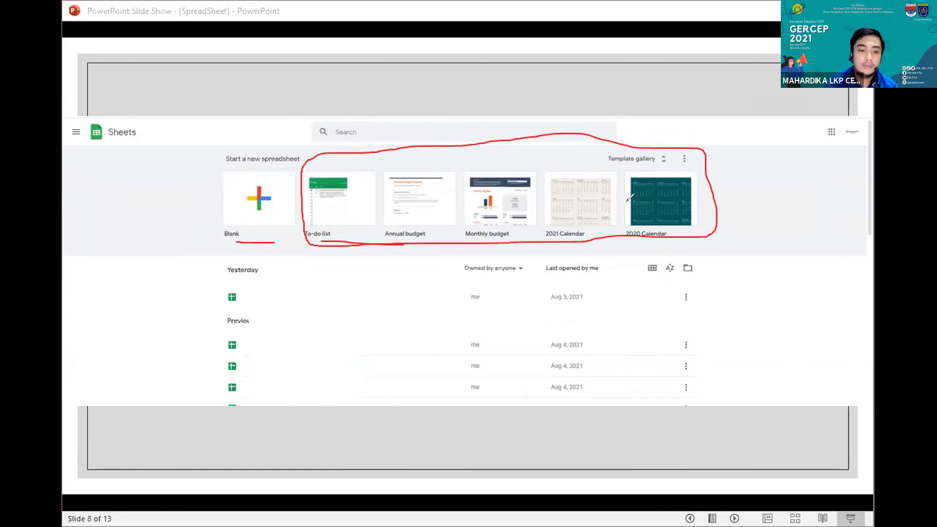
# Underline and circle the Yesterday and Previous headings of the recent file list in red ink
pyautogui.moveTo(224, 283); pyautogui.dragTo(324, 283)
pyautogui.moveTo(222, 330); pyautogui.dragTo(295, 329)
pyautogui.click(225, 266)
pyautogui.moveTo(224, 268)
pyautogui.mouseDown()
pyautogui.moveTo(239, 285)
pyautogui.moveTo(272, 266)
pyautogui.moveTo(230, 259)
pyautogui.mouseUp()
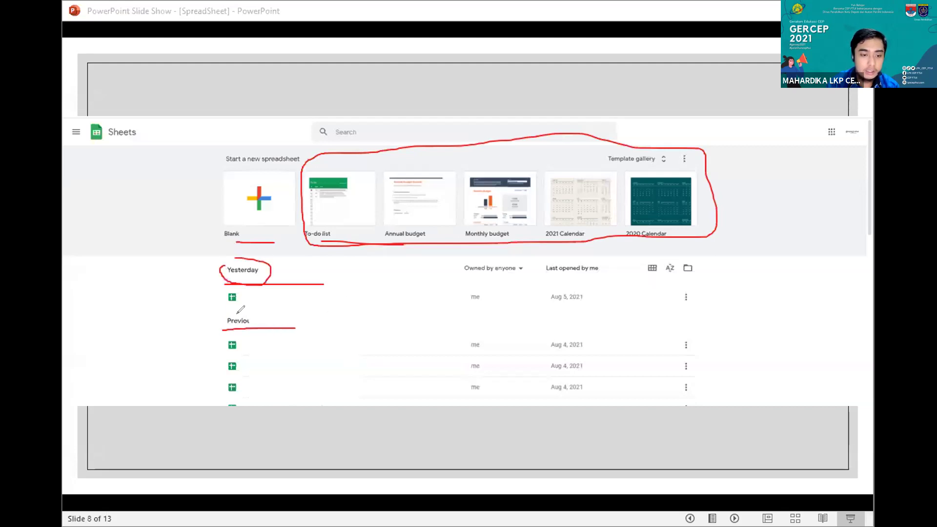
pyautogui.moveTo(297, 309)
pyautogui.mouseDown()
pyautogui.moveTo(261, 330)
pyautogui.moveTo(225, 327)
pyautogui.mouseUp()
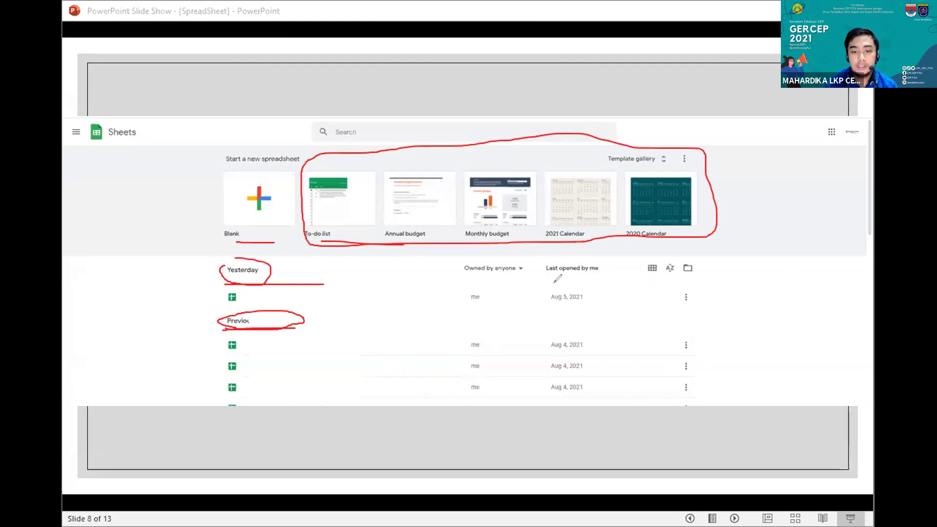
# Circle the owner, file name area, last-opened date and options icon in the file list, and erase all ink from the slide
pyautogui.moveTo(483, 287)
pyautogui.mouseDown()
pyautogui.moveTo(481, 308)
pyautogui.moveTo(465, 299)
pyautogui.moveTo(484, 289)
pyautogui.mouseUp()
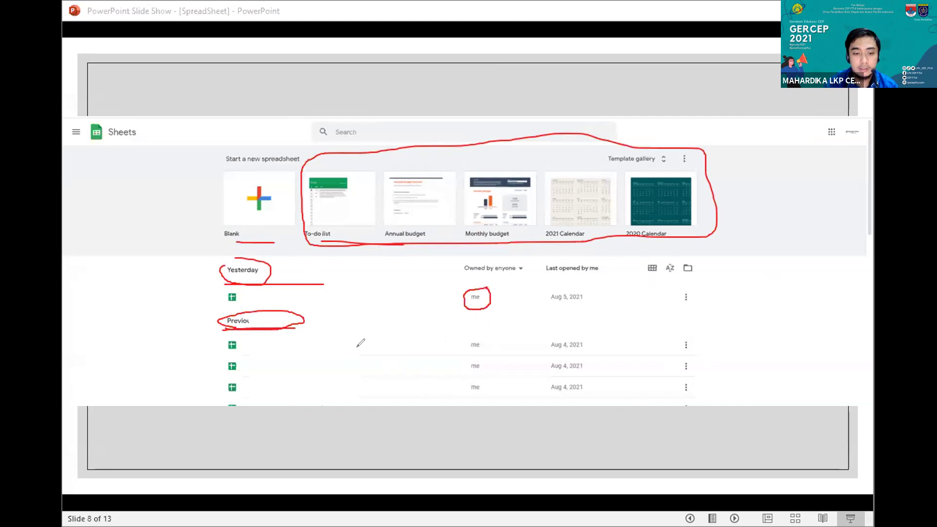
pyautogui.moveTo(249, 351)
pyautogui.mouseDown()
pyautogui.moveTo(323, 347)
pyautogui.moveTo(246, 337)
pyautogui.moveTo(327, 344)
pyautogui.mouseUp()
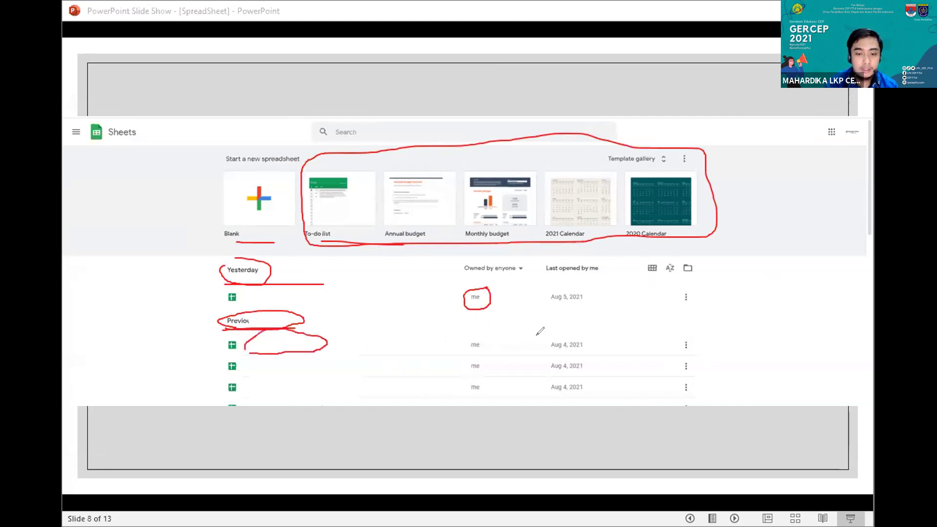
pyautogui.moveTo(544, 304)
pyautogui.mouseDown()
pyautogui.moveTo(591, 306)
pyautogui.moveTo(537, 289)
pyautogui.moveTo(583, 298)
pyautogui.mouseUp()
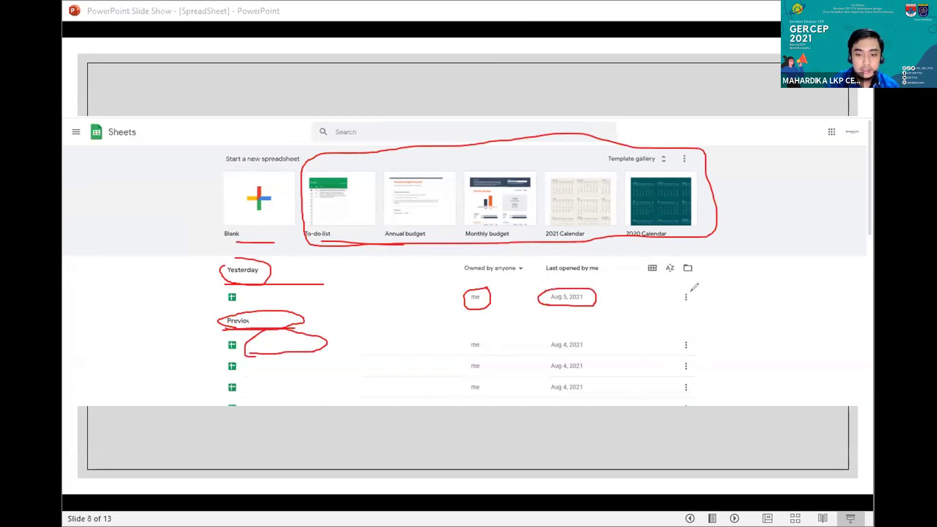
pyautogui.moveTo(683, 288)
pyautogui.mouseDown()
pyautogui.moveTo(677, 295)
pyautogui.moveTo(690, 295)
pyautogui.moveTo(690, 283)
pyautogui.mouseUp()
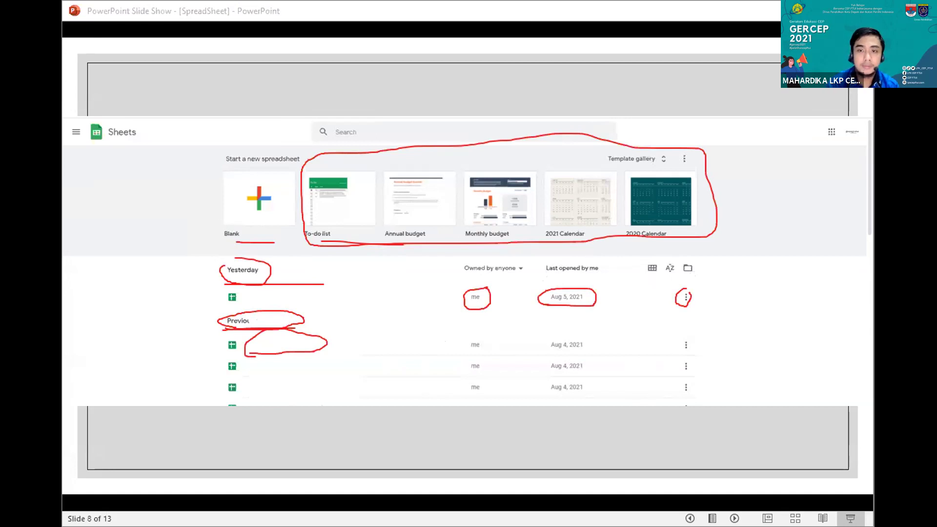
pyautogui.press('e')
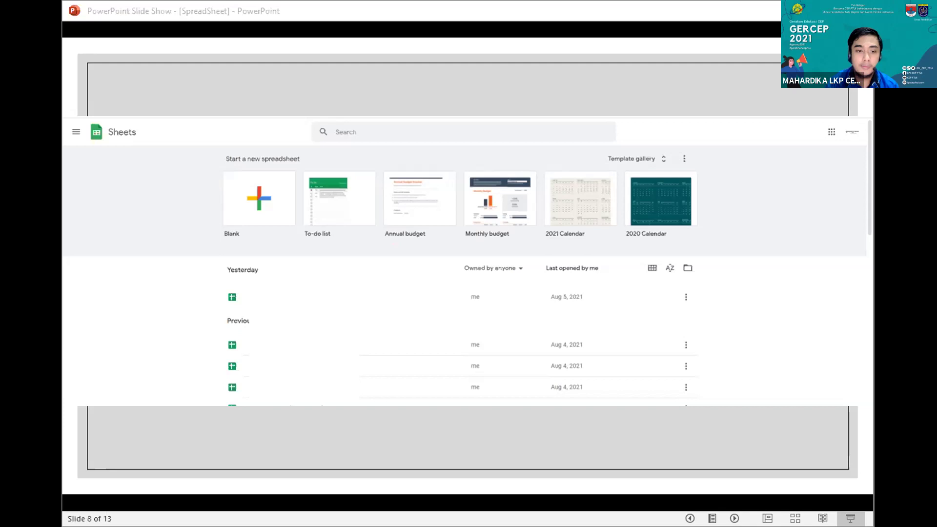
# Advance to the blank spreadsheet slide and circle the Untitled spreadsheet title and its star with the pen
pyautogui.press('Right')
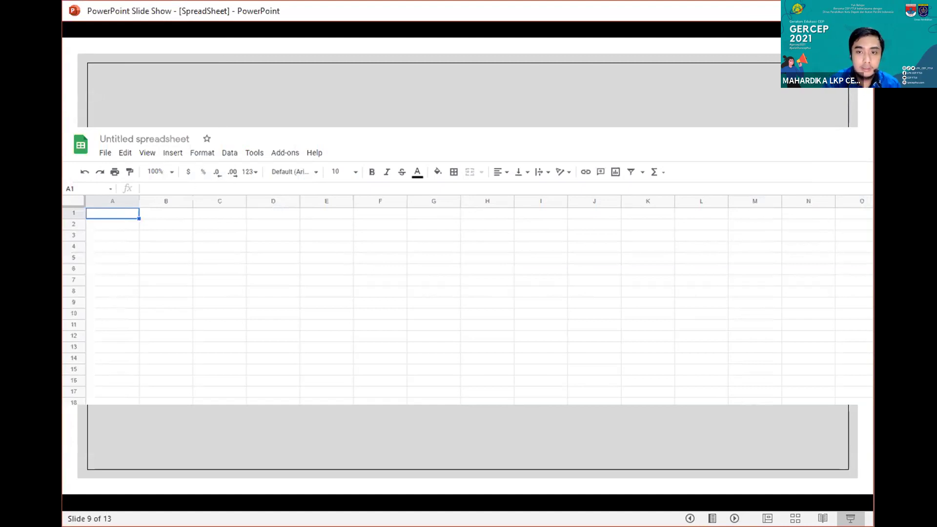
pyautogui.hotkey('ctrl', 'p')
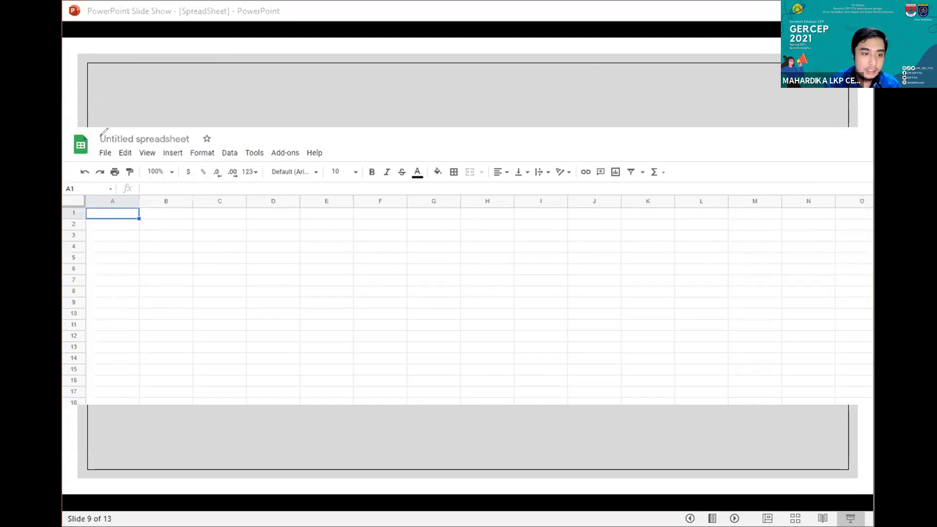
pyautogui.moveTo(98, 143)
pyautogui.mouseDown()
pyautogui.moveTo(192, 129)
pyautogui.moveTo(121, 122)
pyautogui.moveTo(94, 128)
pyautogui.moveTo(100, 138)
pyautogui.mouseUp()
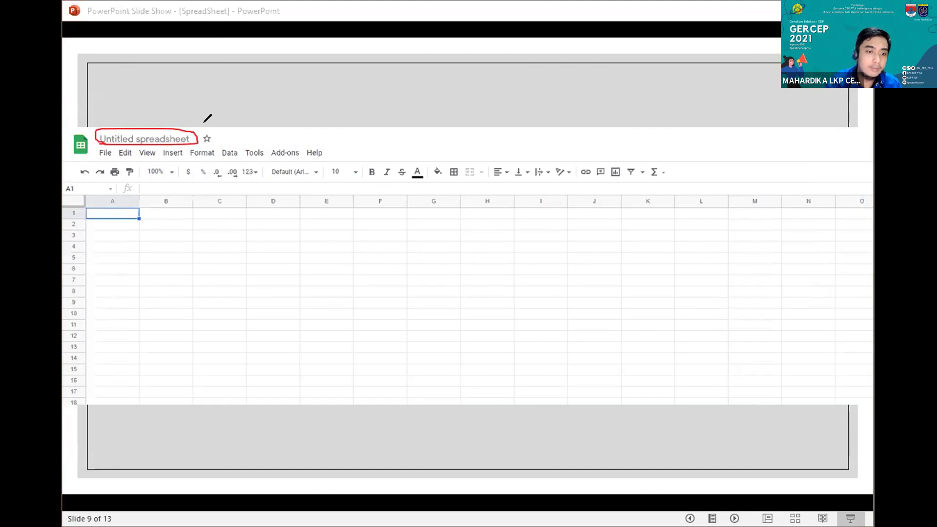
pyautogui.moveTo(205, 131)
pyautogui.mouseDown()
pyautogui.moveTo(200, 140)
pyautogui.moveTo(211, 146)
pyautogui.moveTo(217, 130)
pyautogui.moveTo(207, 129)
pyautogui.mouseUp()
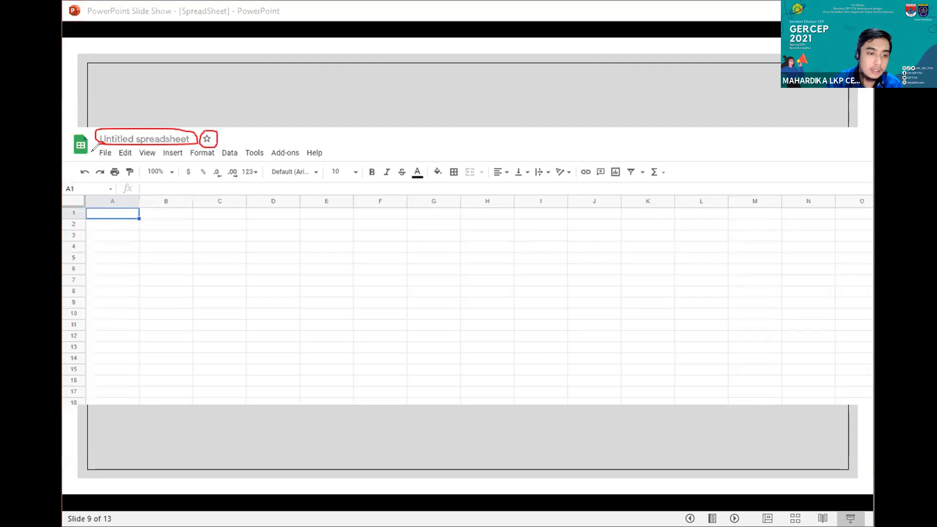
# Circle the spreadsheet's menu bar and formatting toolbar in red ink, and erase all ink from the slide
pyautogui.moveTo(96, 161)
pyautogui.mouseDown()
pyautogui.moveTo(220, 166)
pyautogui.moveTo(326, 156)
pyautogui.moveTo(305, 138)
pyautogui.moveTo(246, 136)
pyautogui.moveTo(100, 138)
pyautogui.moveTo(93, 154)
pyautogui.mouseUp()
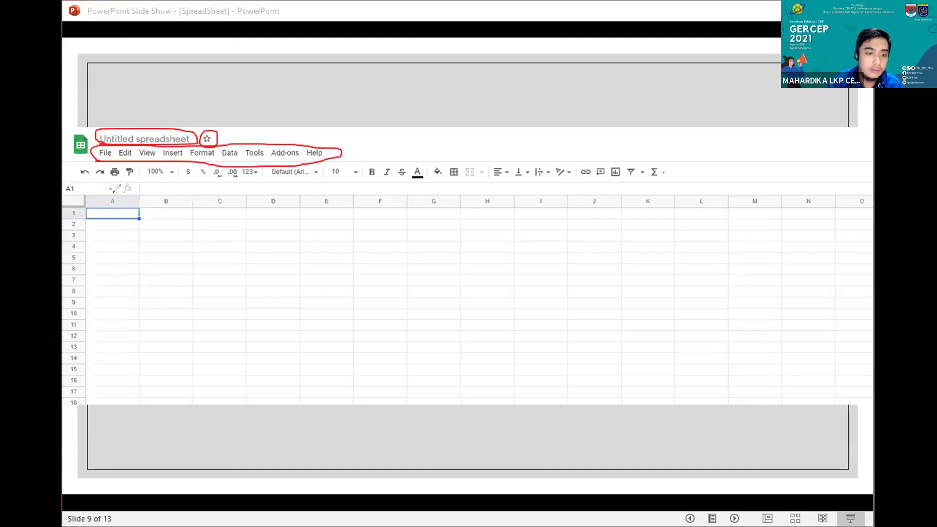
pyautogui.moveTo(79, 184)
pyautogui.mouseDown()
pyautogui.moveTo(659, 188)
pyautogui.moveTo(672, 166)
pyautogui.mouseUp()
pyautogui.moveTo(267, 142)
pyautogui.mouseDown()
pyautogui.moveTo(101, 147)
pyautogui.moveTo(74, 165)
pyautogui.moveTo(96, 156)
pyautogui.mouseUp()
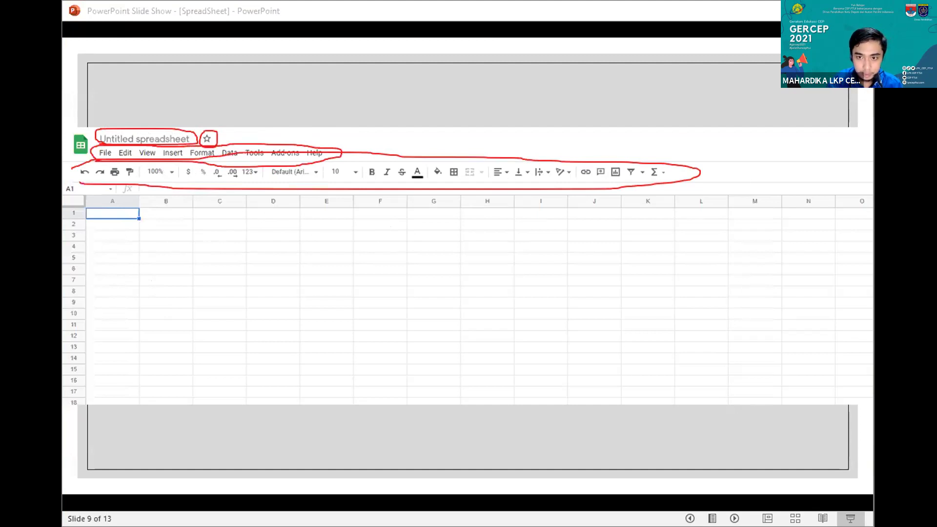
pyautogui.press('e')
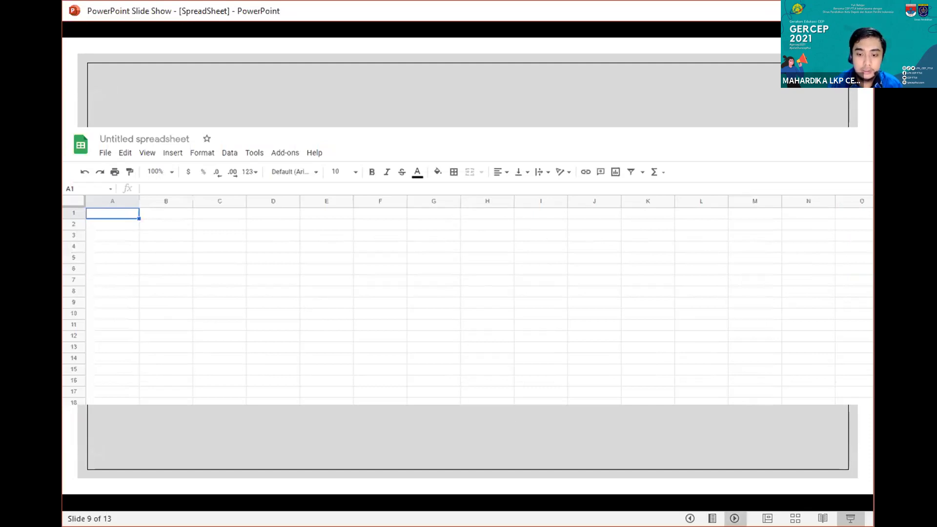
# Advance to slide 11 with the sharing dialog and underline the Add people and groups field in red
pyautogui.click(734, 518)
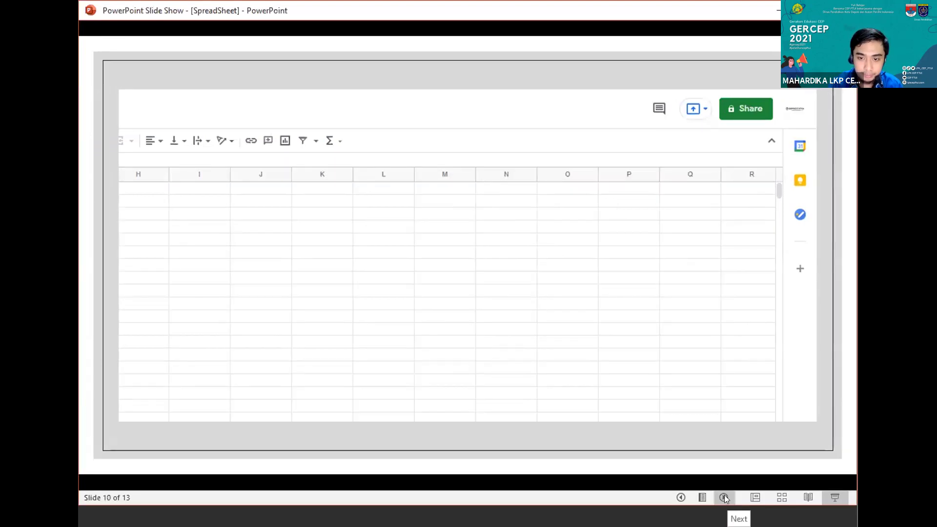
pyautogui.click(724, 497)
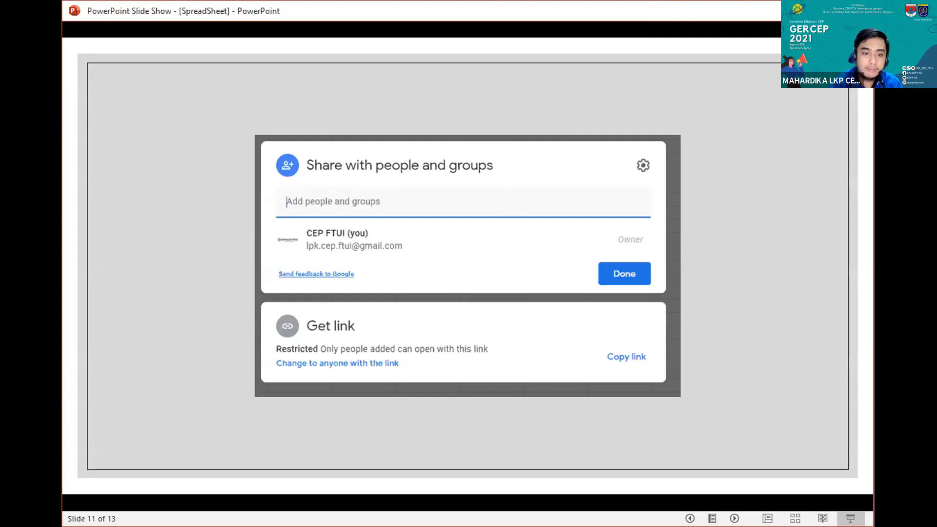
pyautogui.moveTo(285, 207); pyautogui.dragTo(363, 207)
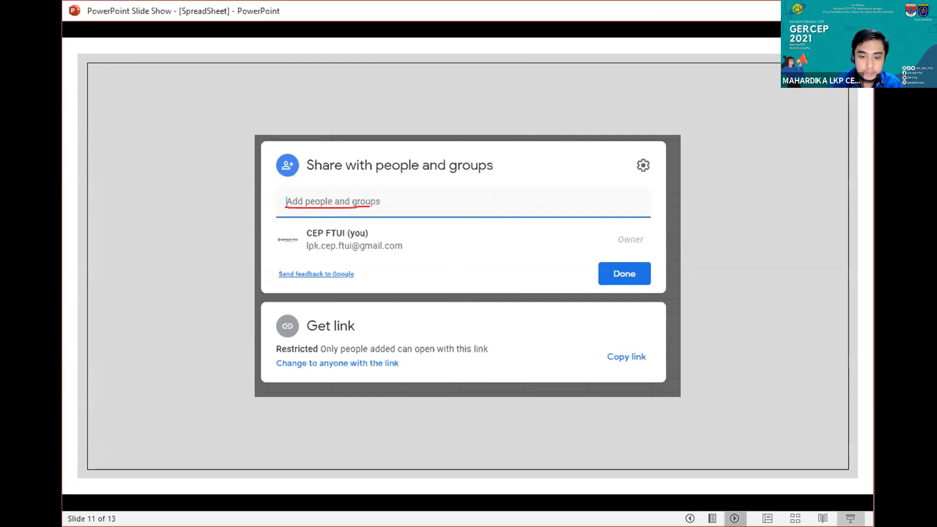
# Advance to slide 12, box the Editor permission in red ink and draw a check mark on the recipient field
pyautogui.click(734, 518)
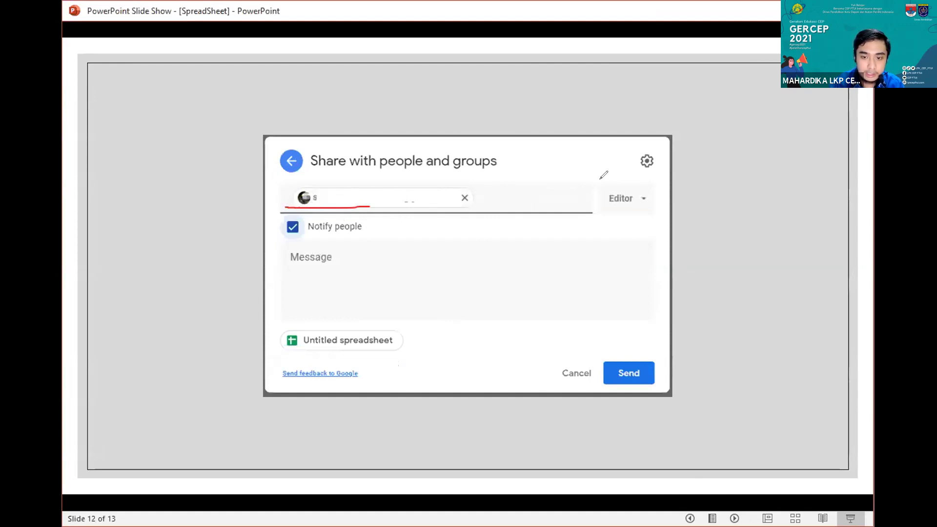
pyautogui.moveTo(600, 181)
pyautogui.mouseDown()
pyautogui.moveTo(632, 179)
pyautogui.moveTo(656, 192)
pyautogui.moveTo(652, 217)
pyautogui.moveTo(617, 214)
pyautogui.moveTo(597, 185)
pyautogui.mouseUp()
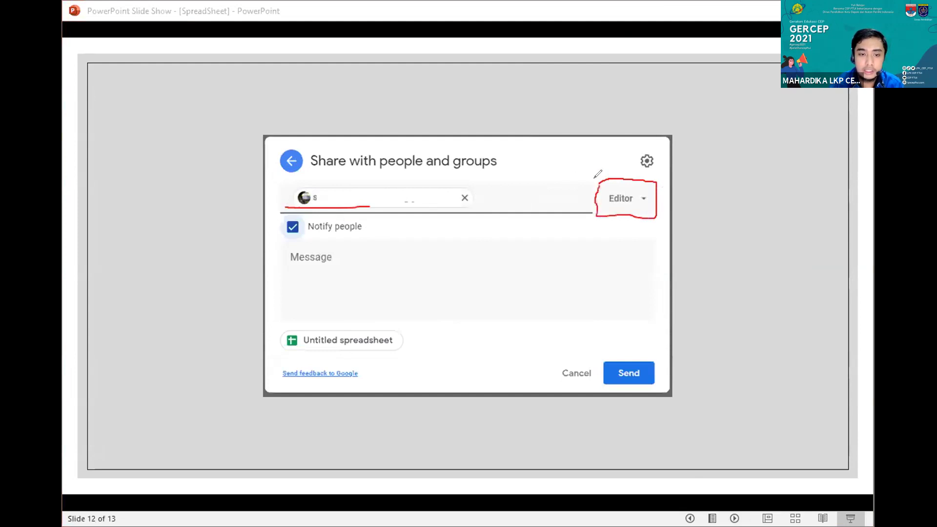
pyautogui.moveTo(338, 194)
pyautogui.mouseDown()
pyautogui.moveTo(347, 204)
pyautogui.moveTo(372, 194)
pyautogui.mouseUp()
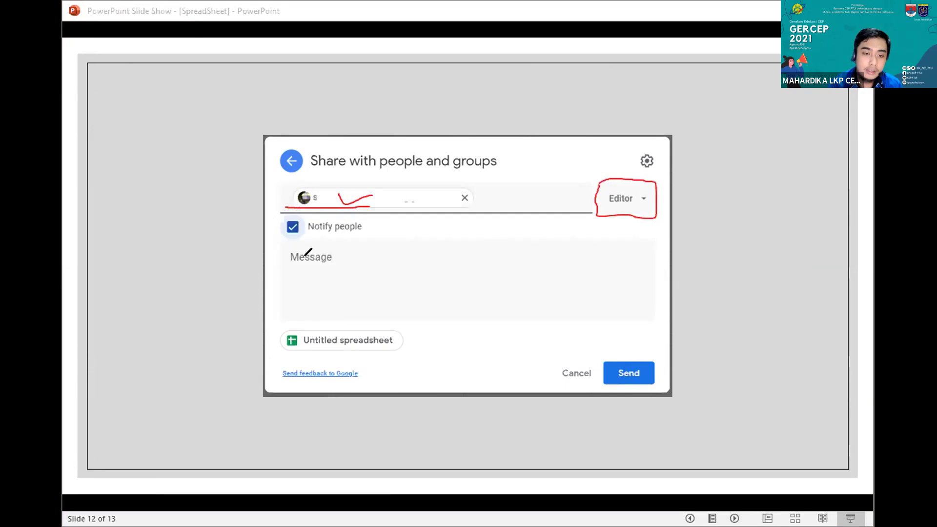
# Mark the Message box, the Untitled spreadsheet attachment and the Send button of the sharing dialog in red ink
pyautogui.moveTo(289, 236)
pyautogui.mouseDown()
pyautogui.moveTo(334, 238)
pyautogui.moveTo(358, 256)
pyautogui.moveTo(338, 276)
pyautogui.moveTo(291, 269)
pyautogui.moveTo(285, 234)
pyautogui.mouseUp()
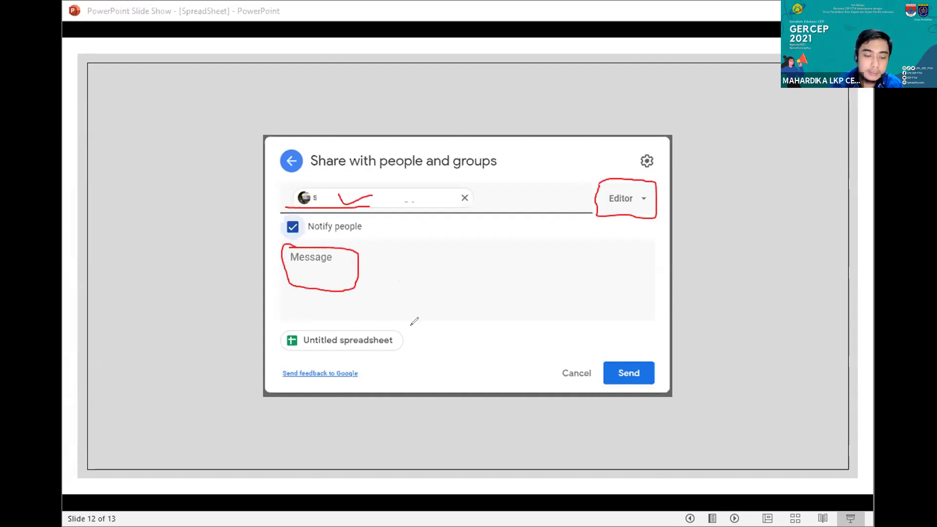
pyautogui.moveTo(304, 343)
pyautogui.mouseDown()
pyautogui.moveTo(394, 341)
pyautogui.moveTo(311, 327)
pyautogui.mouseUp()
pyautogui.moveTo(118, 93); pyautogui.dragTo(165, 96)
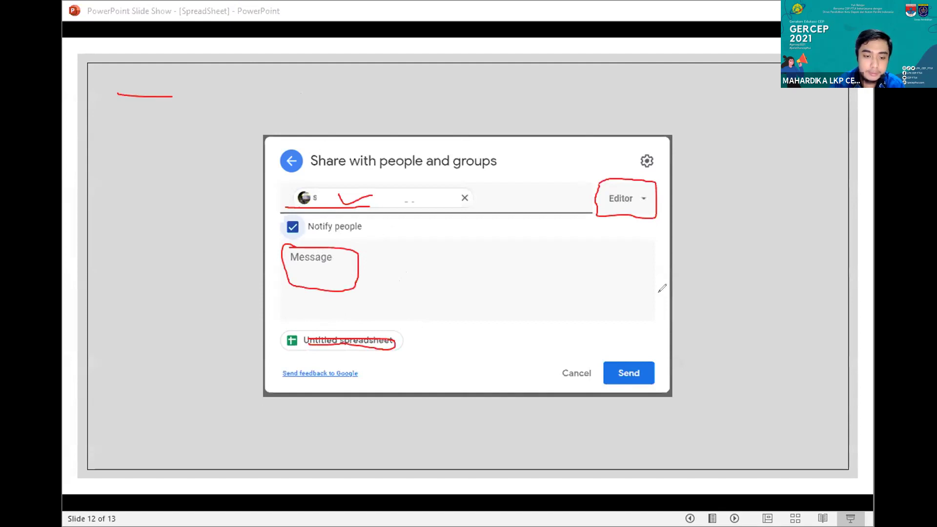
pyautogui.moveTo(601, 357)
pyautogui.mouseDown()
pyautogui.moveTo(605, 391)
pyautogui.moveTo(659, 359)
pyautogui.moveTo(599, 353)
pyautogui.mouseUp()
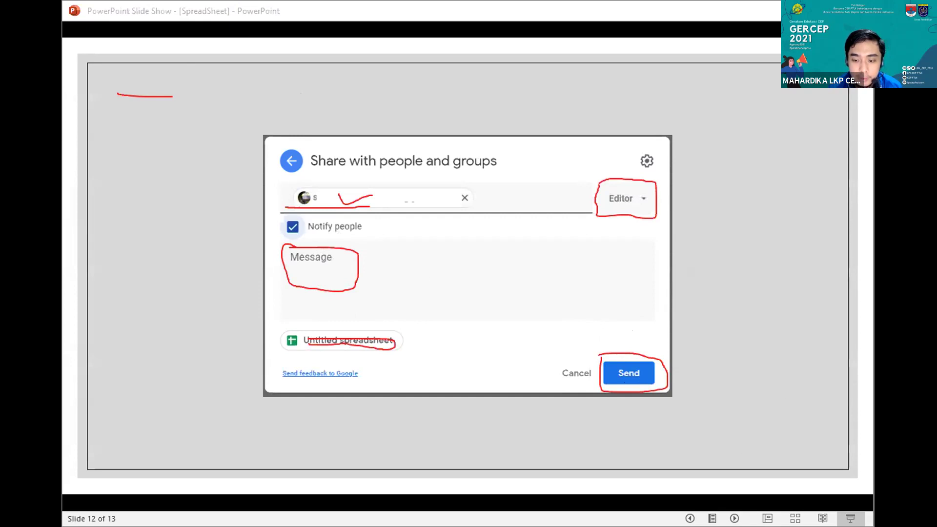
# Advance to the closing TERIMAKASIH slide and erase the remaining ink
pyautogui.press('Right')
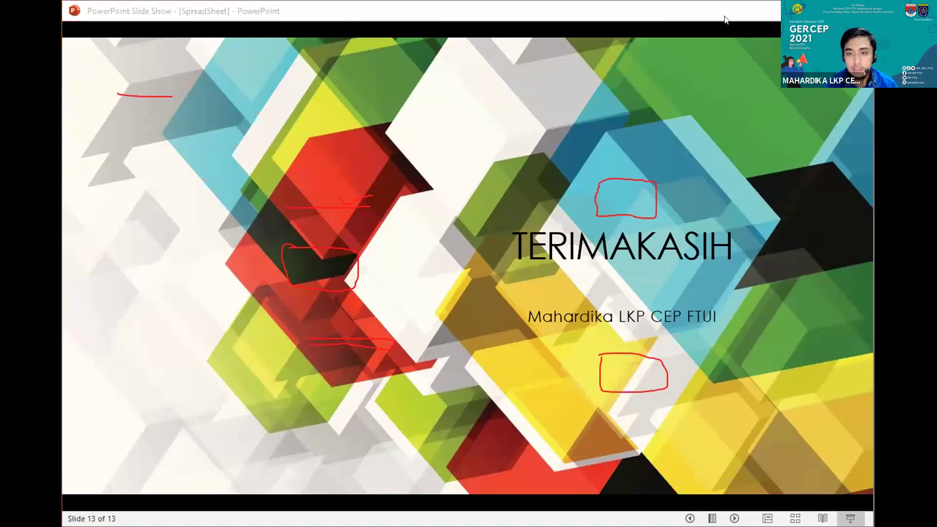
pyautogui.press('e')
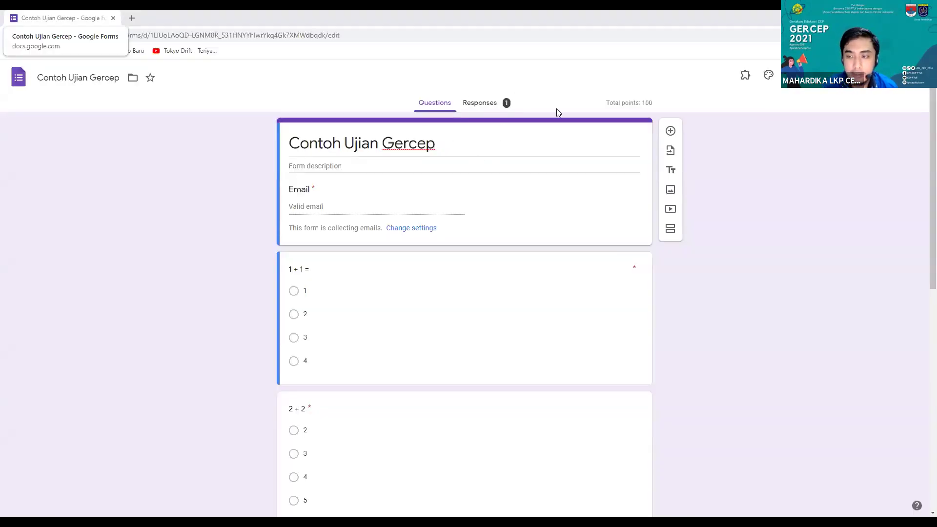
# Create a new spreadsheet for the quiz form's responses, keeping the name Contoh Ujian Gercep (Responses)
pyautogui.click(477, 111)
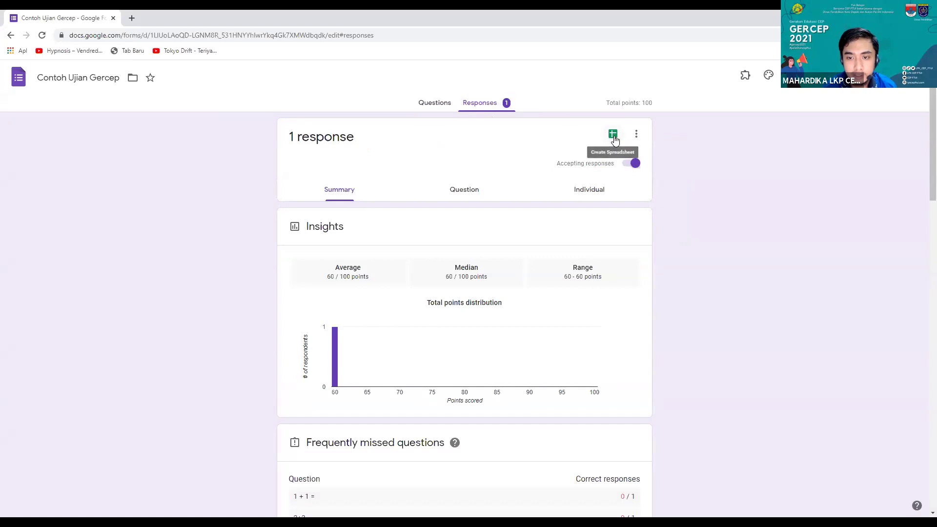
pyautogui.click(614, 136)
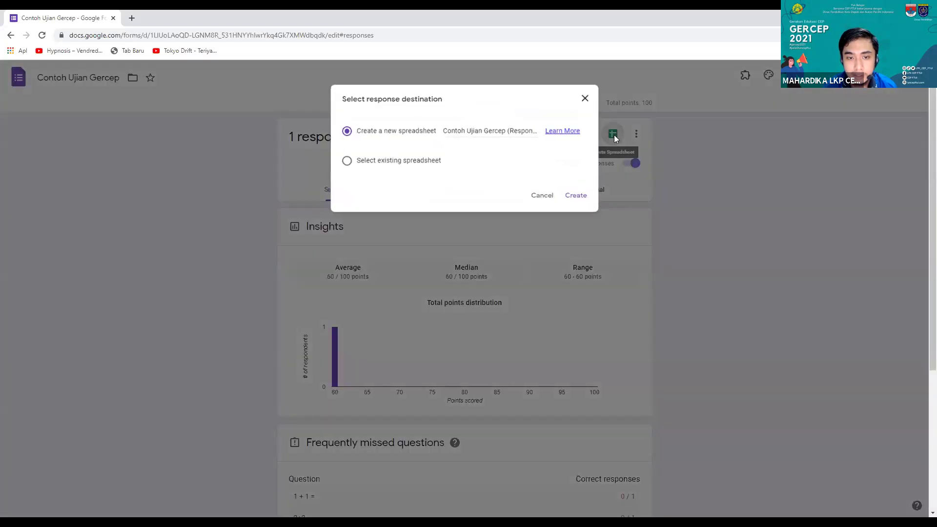
pyautogui.doubleClick(470, 133)
pyautogui.moveTo(469, 134); pyautogui.dragTo(569, 140)
pyautogui.moveTo(261, 86); pyautogui.dragTo(66, 59)
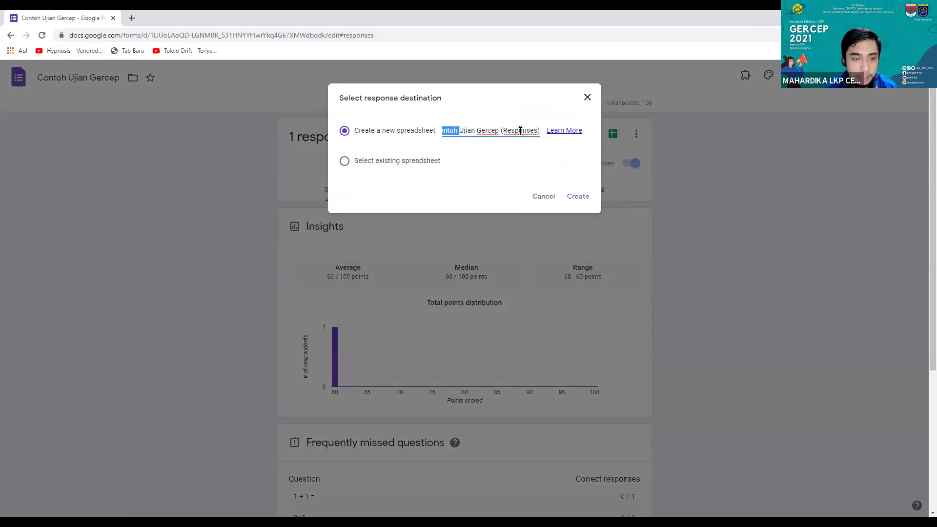
pyautogui.click(504, 131)
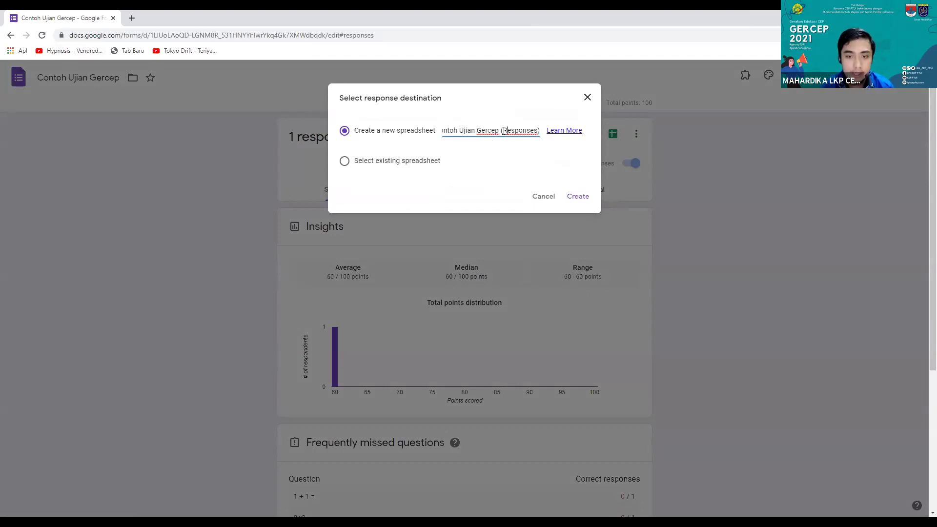
pyautogui.moveTo(501, 131); pyautogui.dragTo(550, 127)
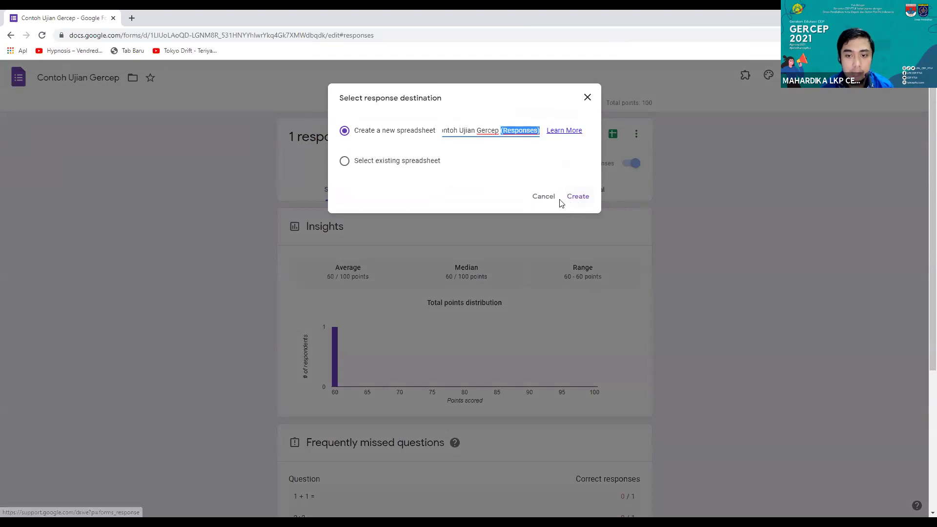
pyautogui.press('Return')
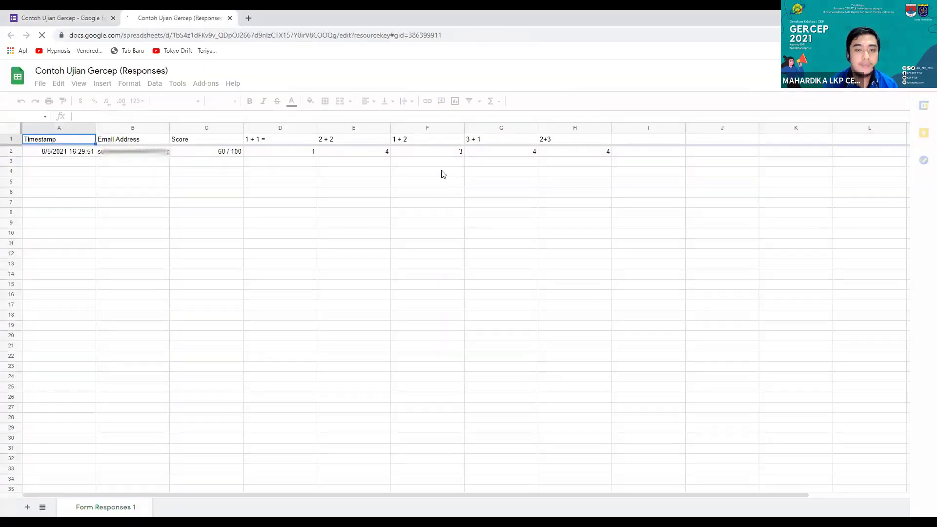
# Examine the Timestamp and Email Address values of the first response in the new spreadsheet
pyautogui.click(409, 174)
pyautogui.click(126, 185)
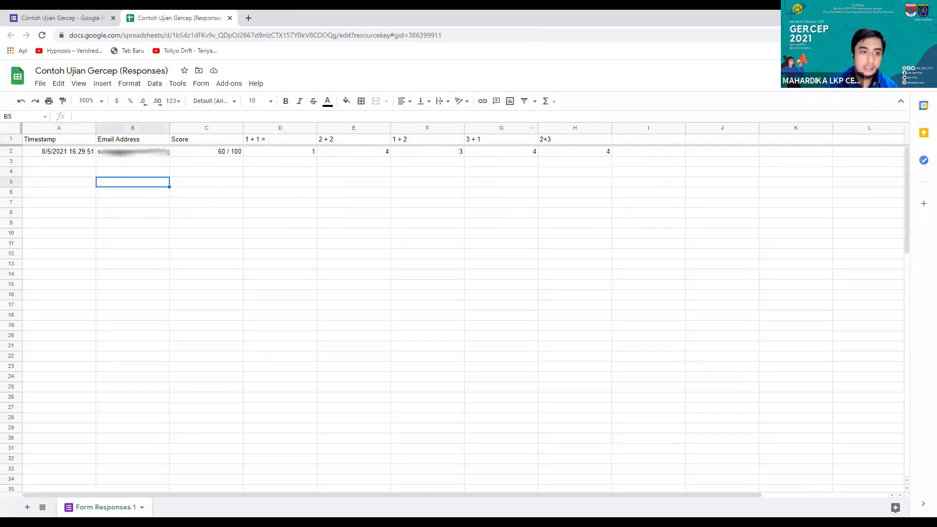
pyautogui.click(69, 17)
pyautogui.click(156, 17)
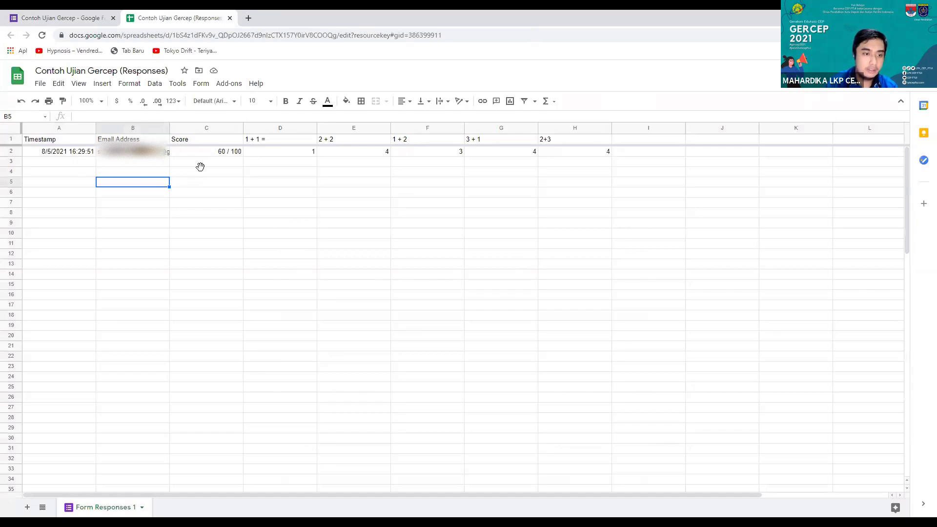
pyautogui.click(68, 151)
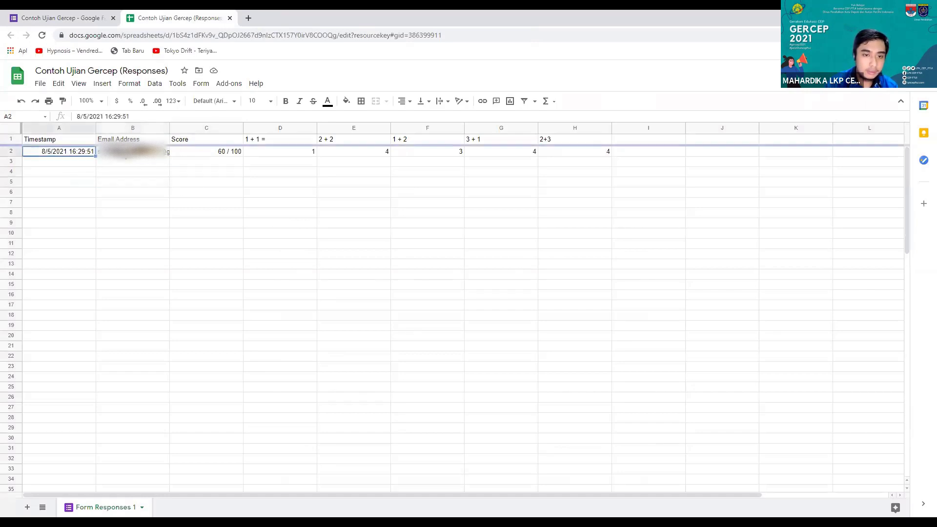
pyautogui.press('Right')
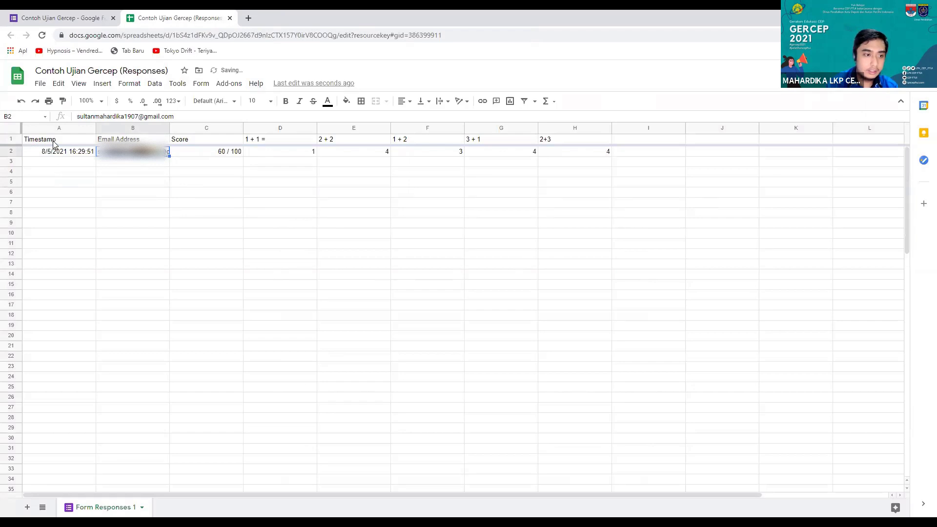
pyautogui.click(53, 142)
pyautogui.click(71, 153)
pyautogui.click(83, 143)
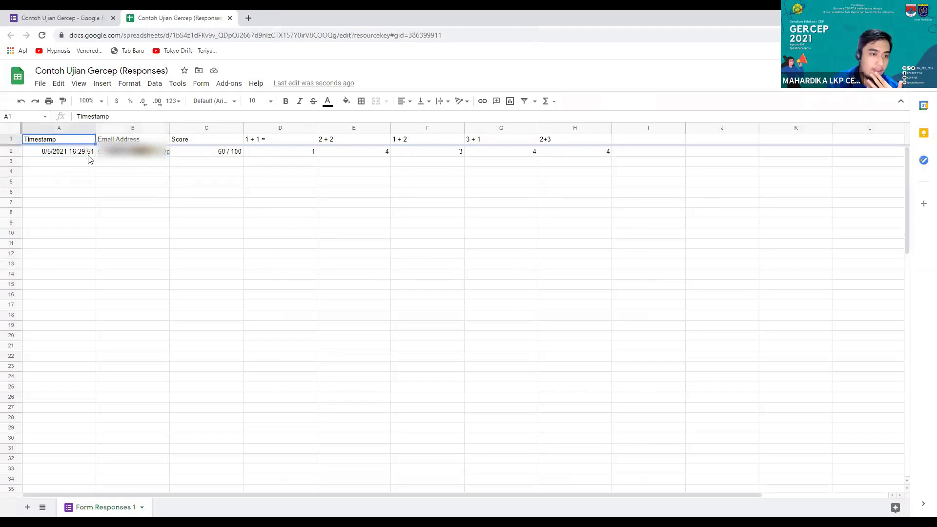
pyautogui.click(91, 154)
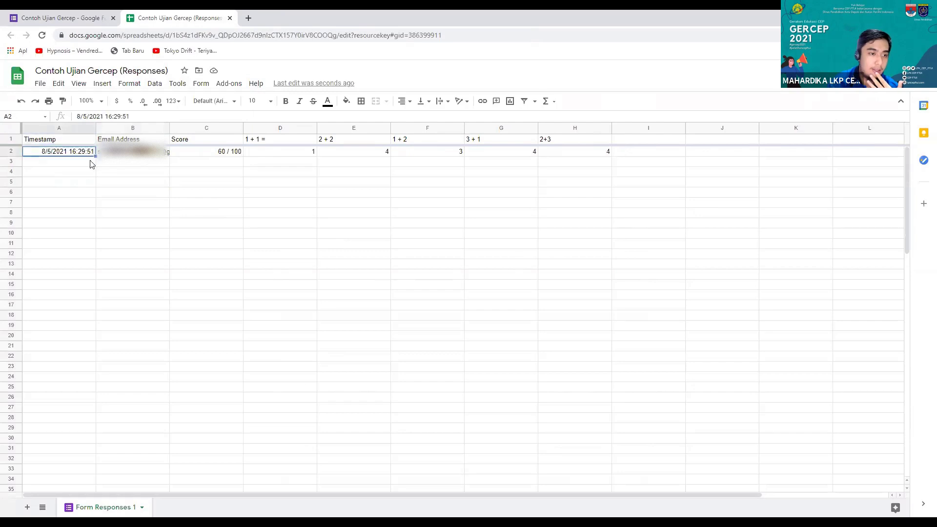
pyautogui.moveTo(90, 163); pyautogui.dragTo(90, 325)
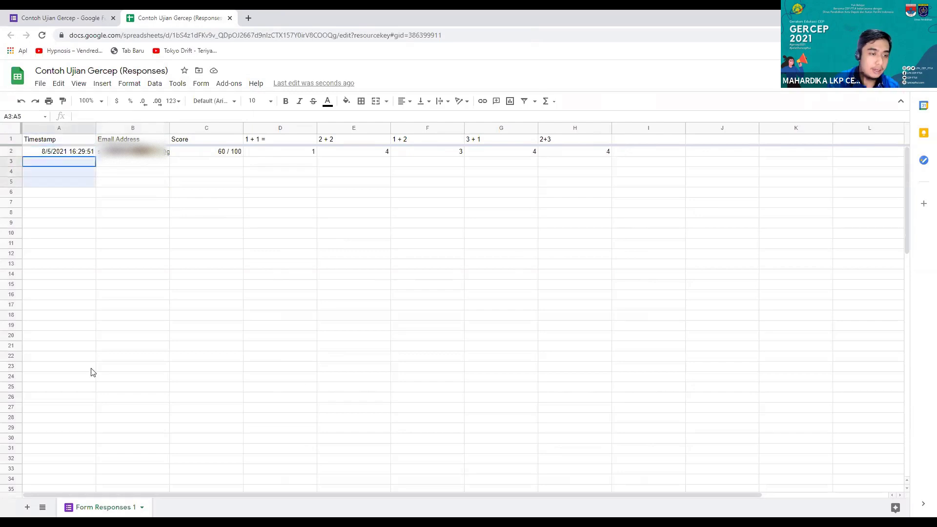
pyautogui.click(82, 155)
pyautogui.click(86, 162)
pyautogui.click(76, 152)
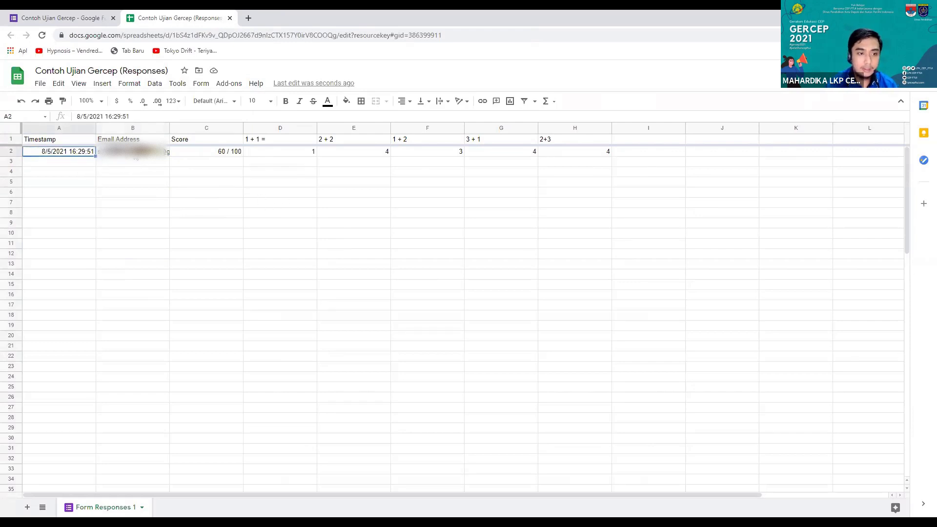
pyautogui.click(74, 163)
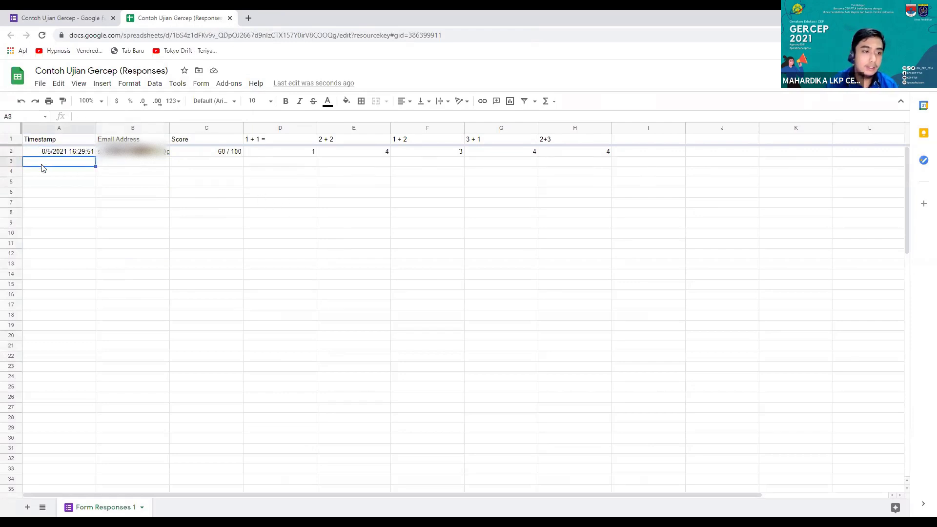
# Highlight the empty Timestamp cells from A4 down to A45, then return to cell A3
pyautogui.press('Down')
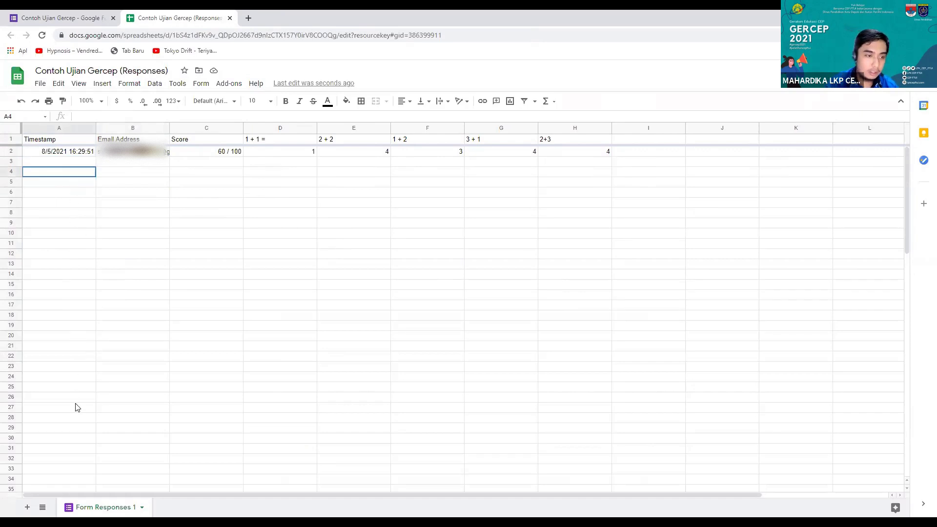
pyautogui.hotkey('shift', 'Down')
pyautogui.hotkey('shift', 'Down')
pyautogui.hotkey('shift', 'Down')
pyautogui.hotkey('shift', 'Down')
pyautogui.hotkey('shift', 'Down')
pyautogui.hotkey('shift', 'Down')
pyautogui.hotkey('shift', 'Down')
pyautogui.hotkey('shift', 'Down')
pyautogui.hotkey('shift', 'Down')
pyautogui.hotkey('shift', 'Down')
pyautogui.hotkey('shift', 'Down')
pyautogui.hotkey('shift', 'Down')
pyautogui.hotkey('shift', 'Down')
pyautogui.hotkey('shift', 'Down')
pyautogui.hotkey('shift', 'Down')
pyautogui.hotkey('shift', 'Down')
pyautogui.hotkey('shift', 'Down')
pyautogui.hotkey('shift', 'Down')
pyautogui.hotkey('shift', 'Down')
pyautogui.hotkey('shift', 'Down')
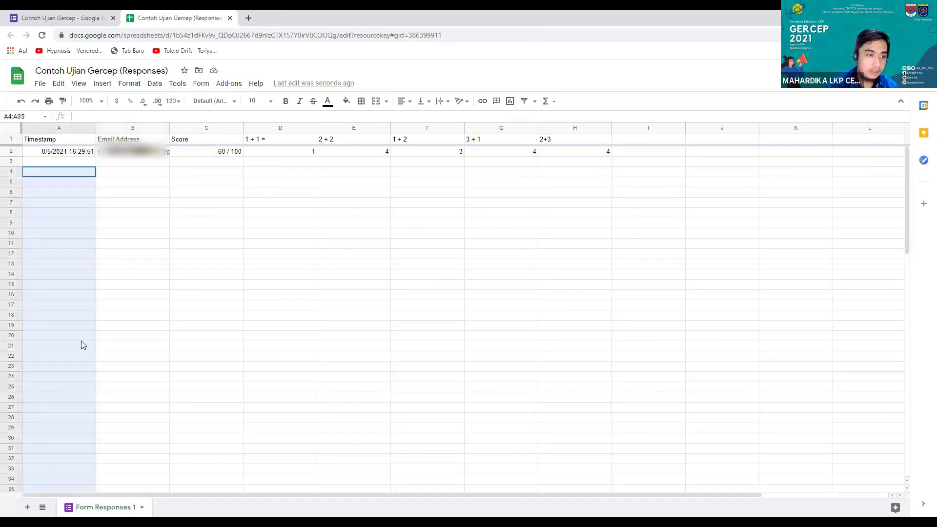
pyautogui.hotkey('shift', 'Down')
pyautogui.hotkey('shift', 'Down')
pyautogui.hotkey('shift', 'Down')
pyautogui.hotkey('shift', 'Down')
pyautogui.hotkey('shift', 'Down')
pyautogui.hotkey('shift', 'Down')
pyautogui.hotkey('shift', 'Down')
pyautogui.hotkey('shift', 'Down')
pyautogui.hotkey('shift', 'Down')
pyautogui.hotkey('shift', 'Down')
pyautogui.scroll(3, 64, 203)
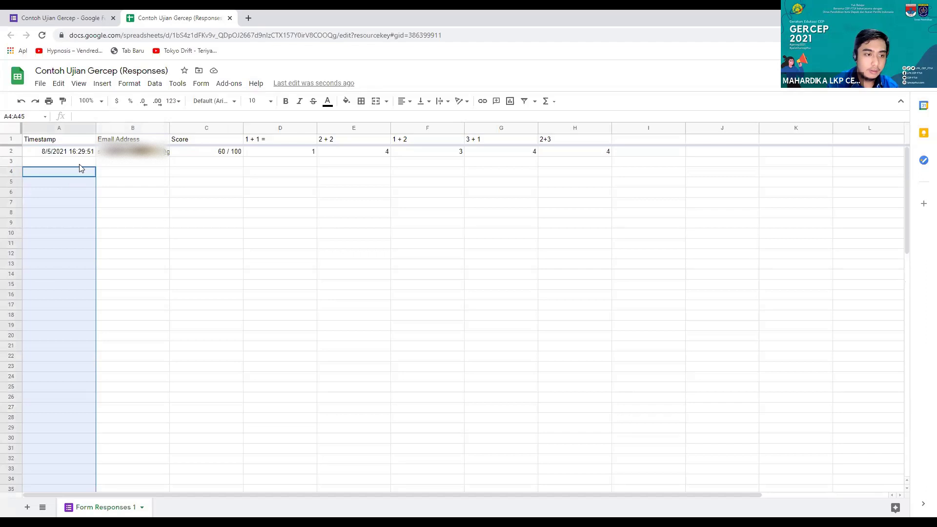
pyautogui.press('Up')
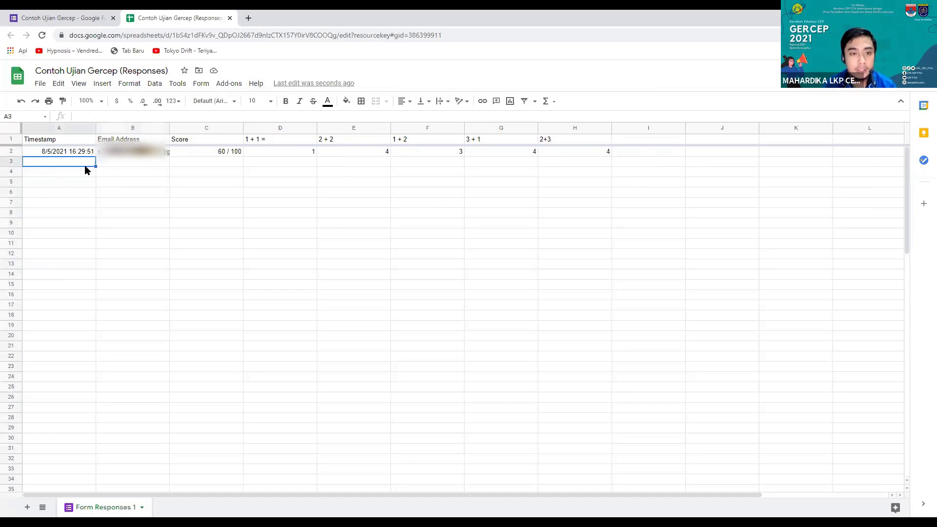
# Widen the Email Address column until the full address in row 2 fits
pyautogui.click(163, 152)
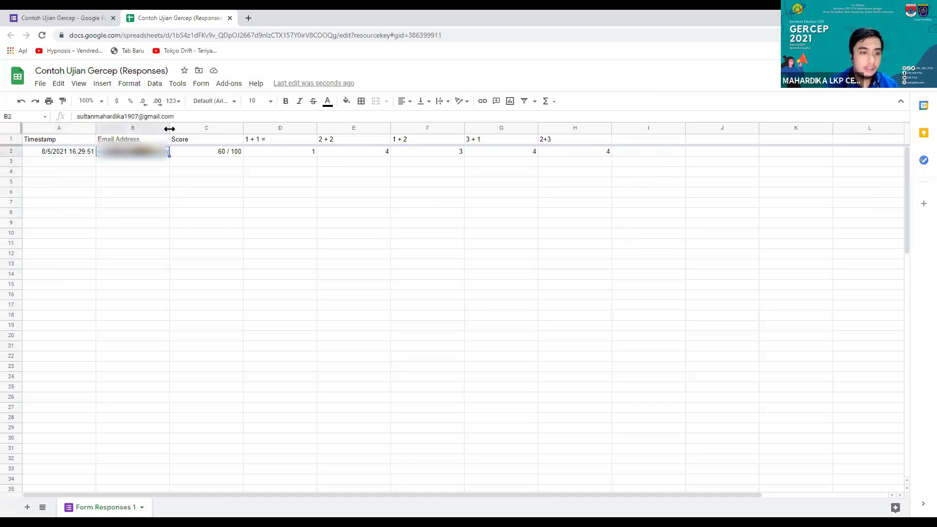
pyautogui.moveTo(169, 128); pyautogui.dragTo(199, 161)
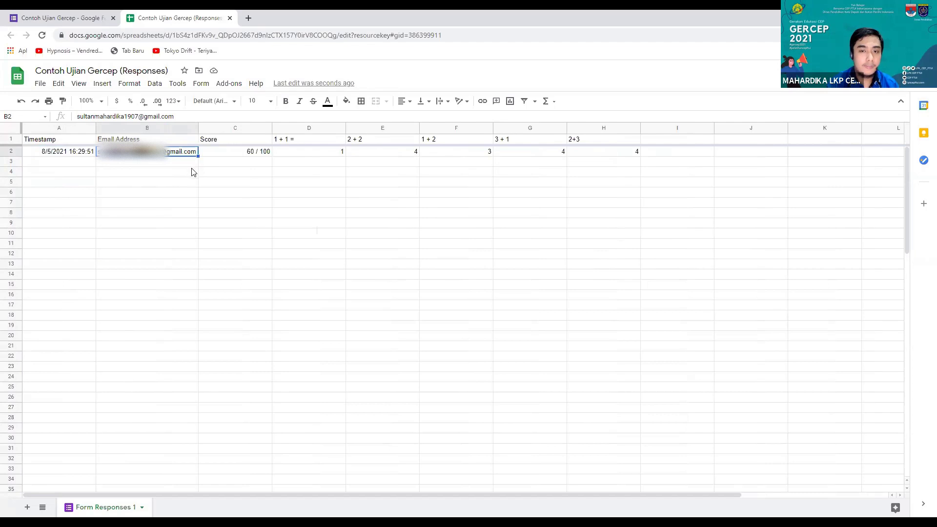
pyautogui.click(192, 163)
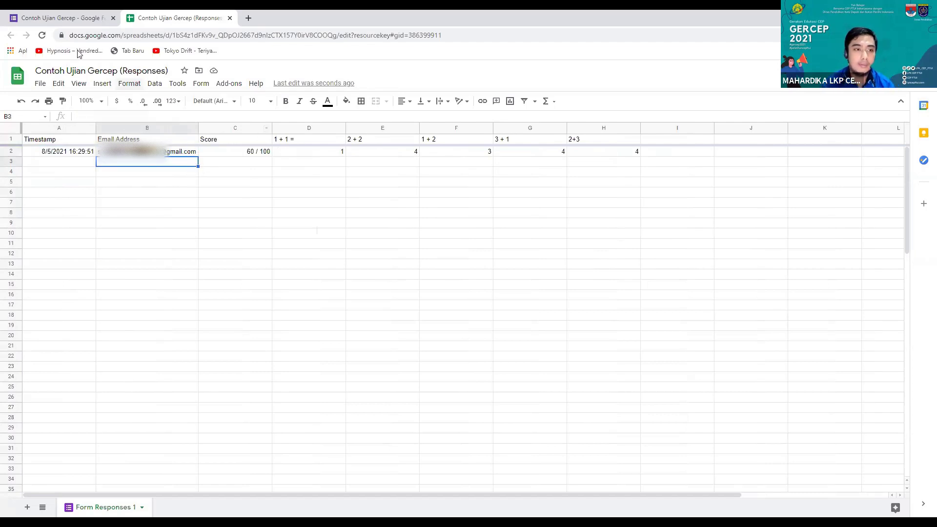
# Review the form's response summary alongside the question columns of the response spreadsheet
pyautogui.click(369, 164)
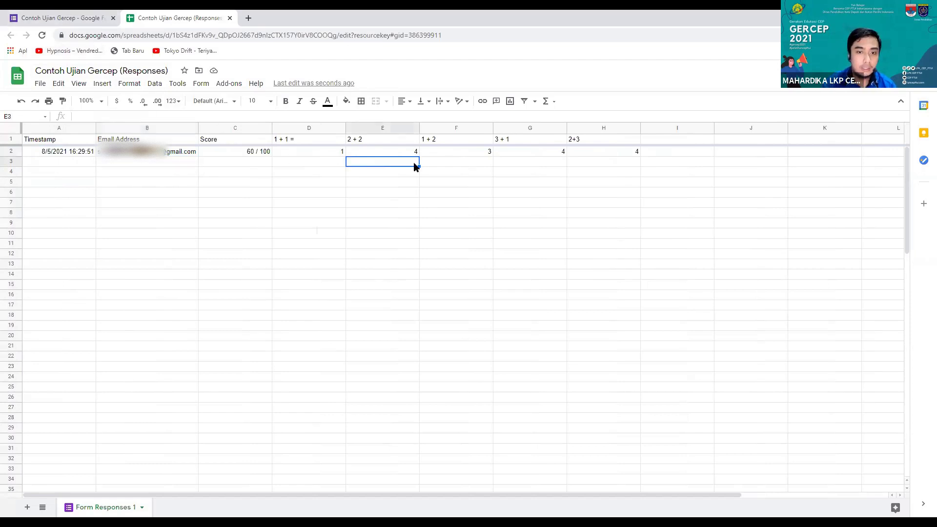
pyautogui.click(147, 163)
pyautogui.click(22, 15)
pyautogui.scroll(-3, 215, 98)
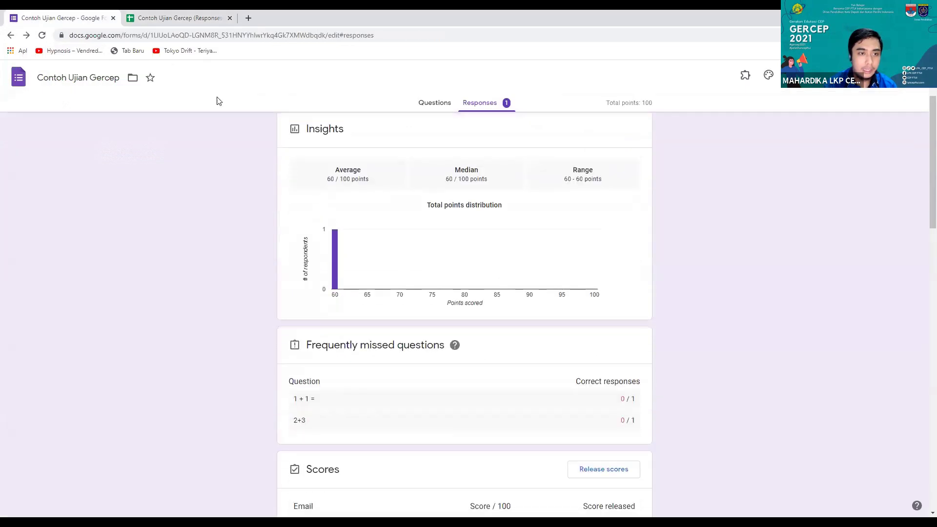
pyautogui.hotkey('ctrl', 'Tab')
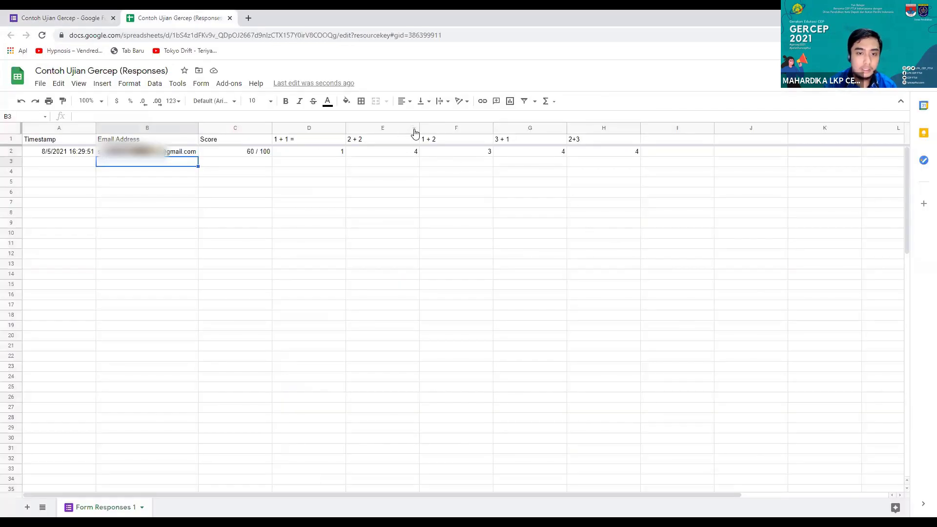
pyautogui.click(414, 128)
pyautogui.click(302, 195)
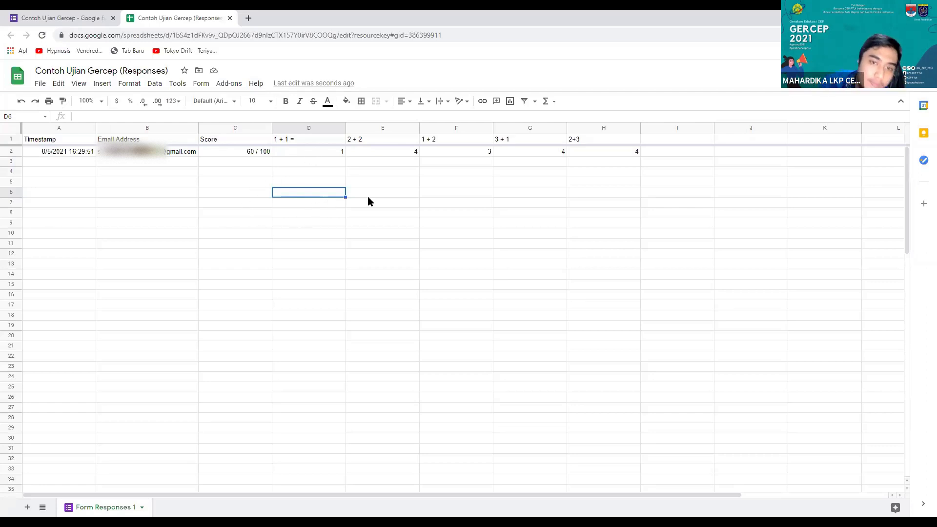
pyautogui.click(591, 236)
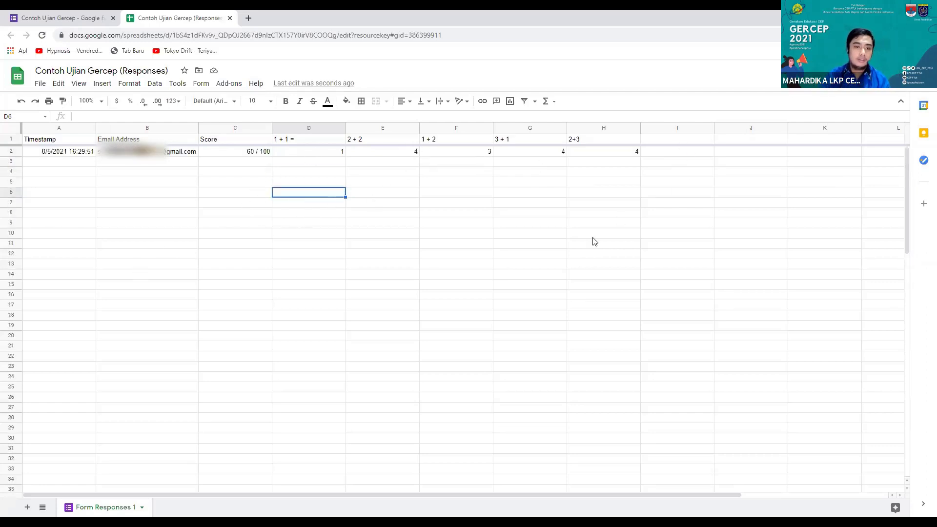
pyautogui.click(267, 294)
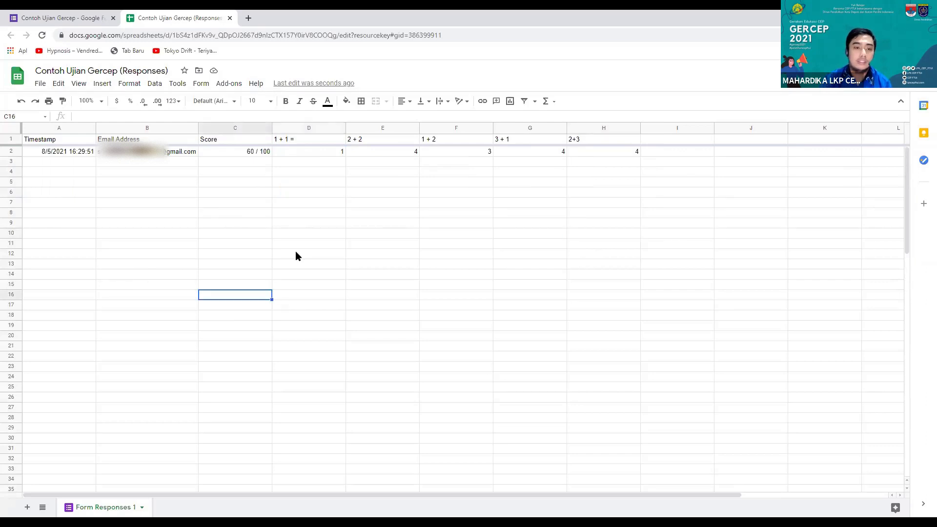
pyautogui.click(94, 173)
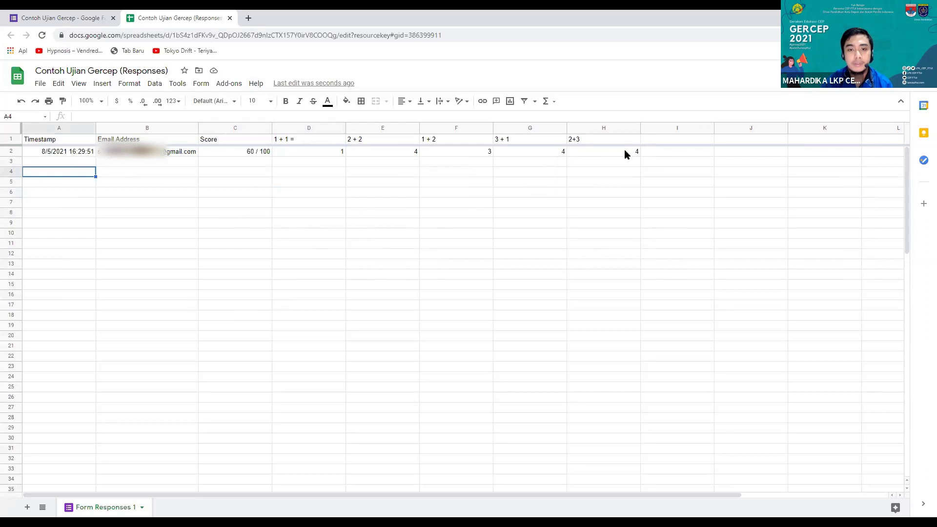
pyautogui.click(535, 101)
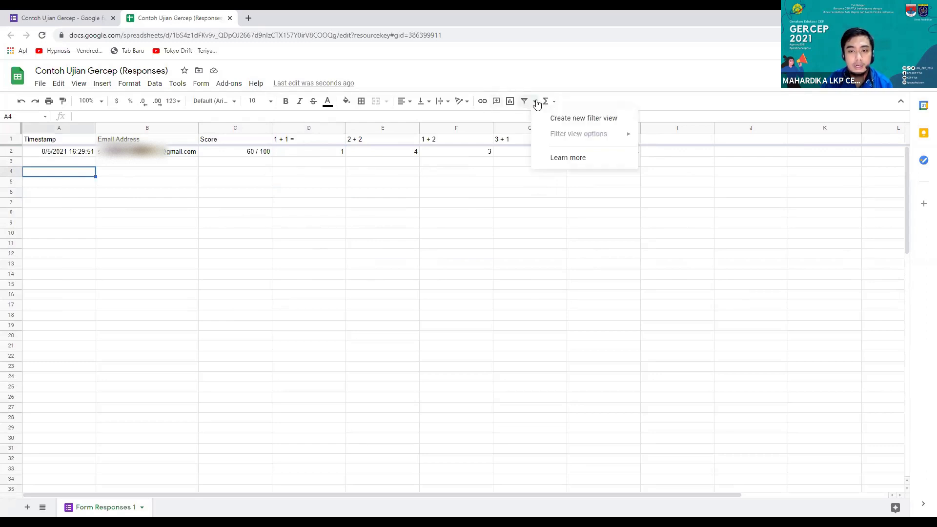
pyautogui.click(478, 196)
pyautogui.click(428, 102)
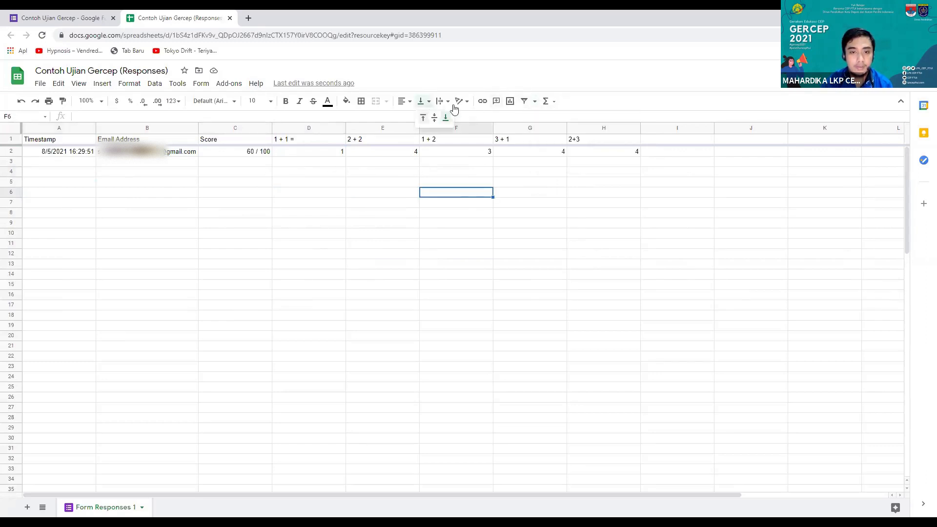
pyautogui.click(456, 182)
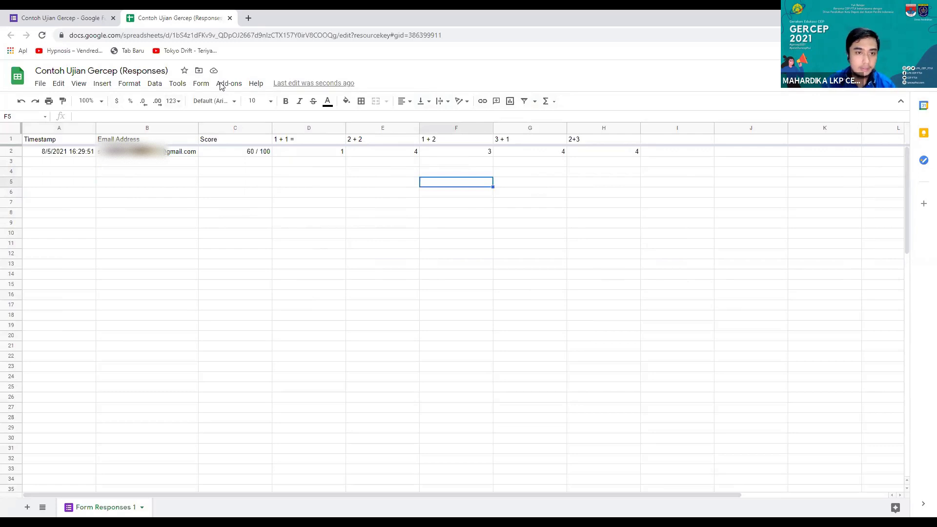
pyautogui.click(106, 14)
pyautogui.click(162, 15)
pyautogui.click(66, 17)
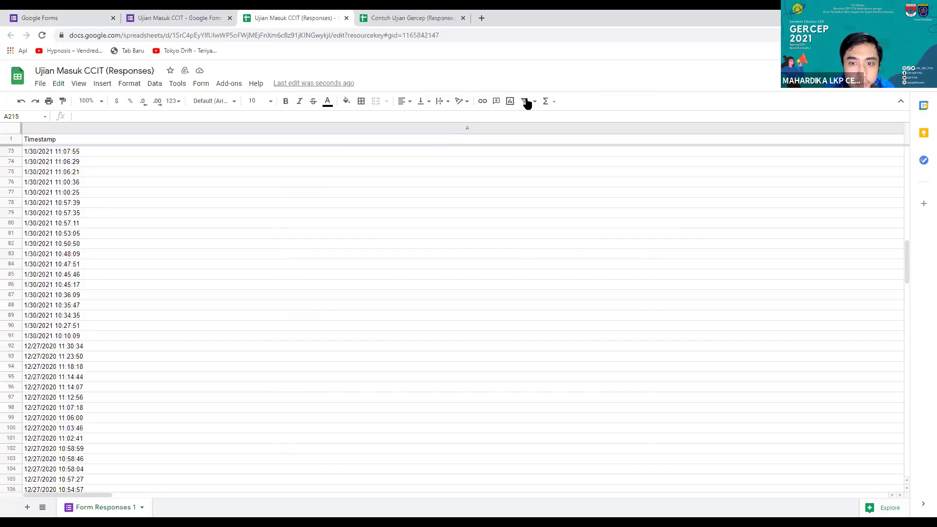
# Select all data in the Ujian Masuk CCIT (Responses) sheet and view the available filter view options
pyautogui.hotkey('ctrl', 'a')
pyautogui.click(535, 103)
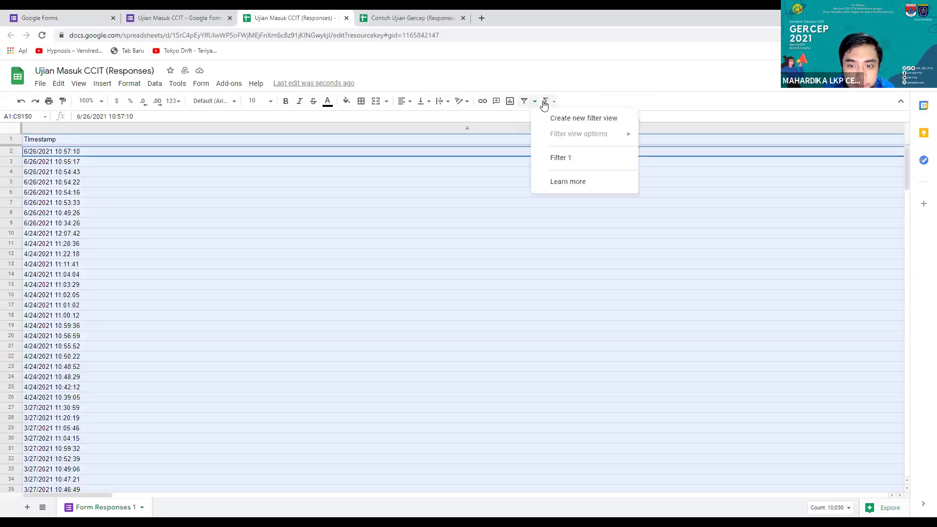
pyautogui.click(98, 155)
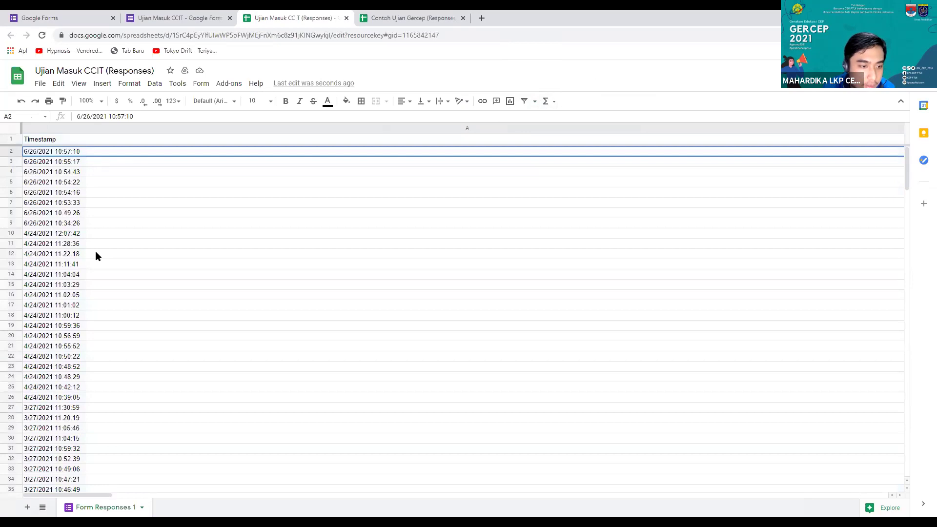
# Select the whole response sheet and sort it by column A in Z → A order
pyautogui.hotkey('ctrl', 'a')
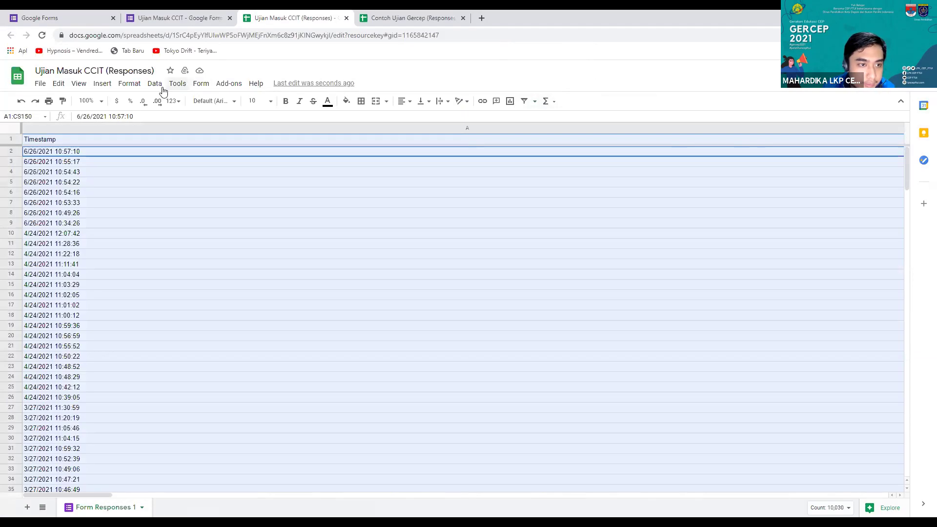
pyautogui.click(155, 84)
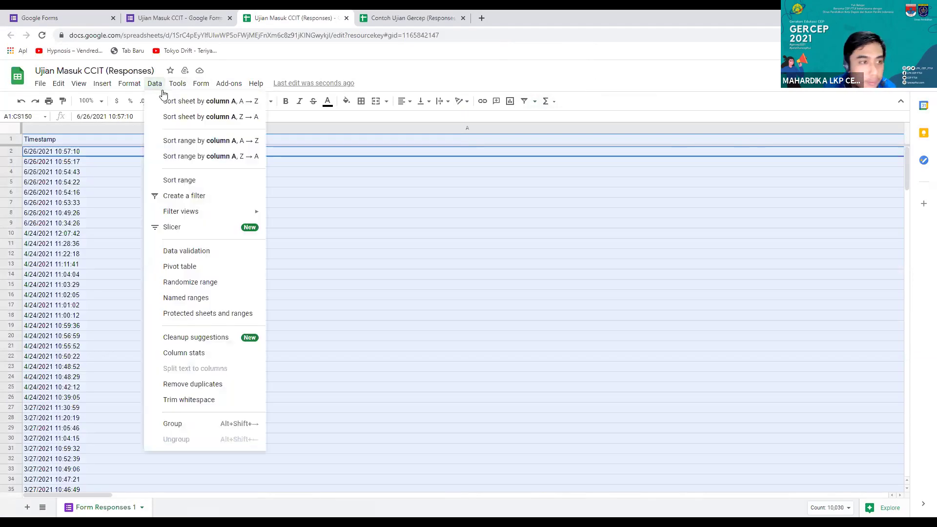
pyautogui.click(245, 119)
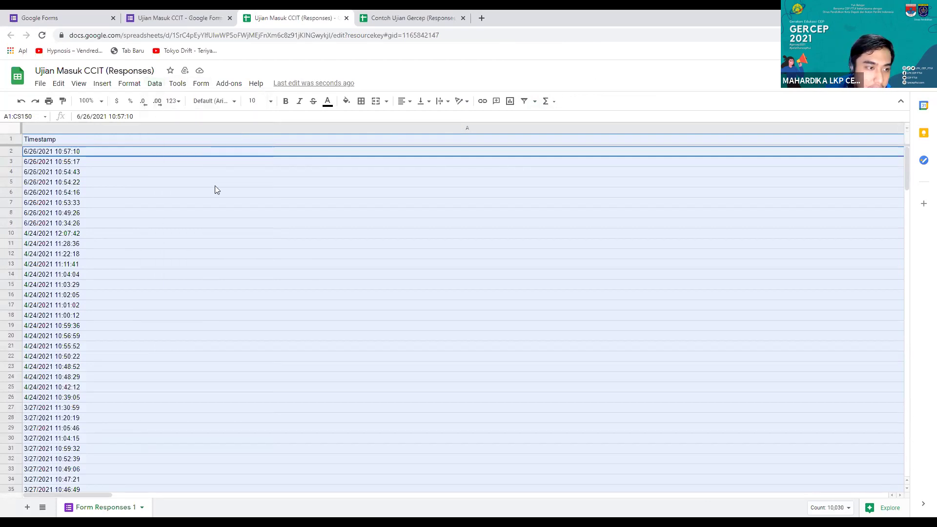
# Try sorting the response sheet by column A in A → Z order, and undo the sort
pyautogui.click(163, 87)
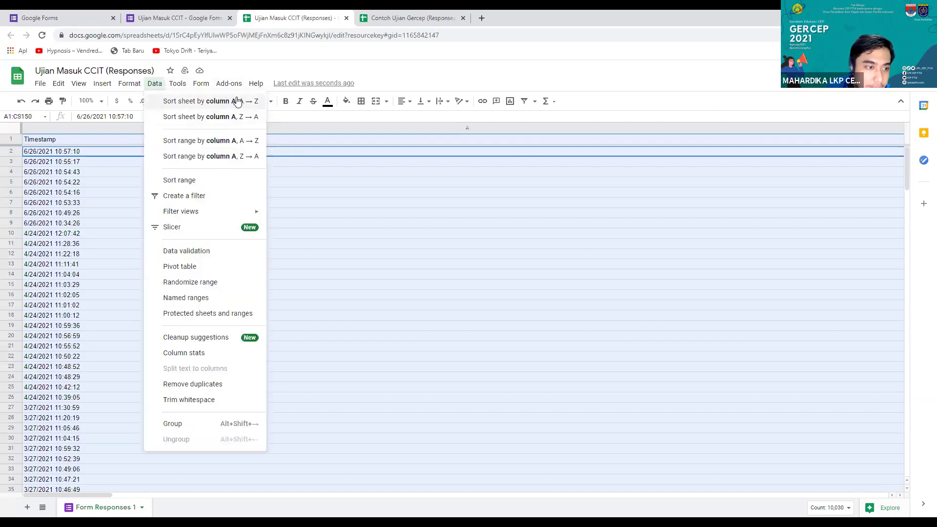
pyautogui.click(220, 100)
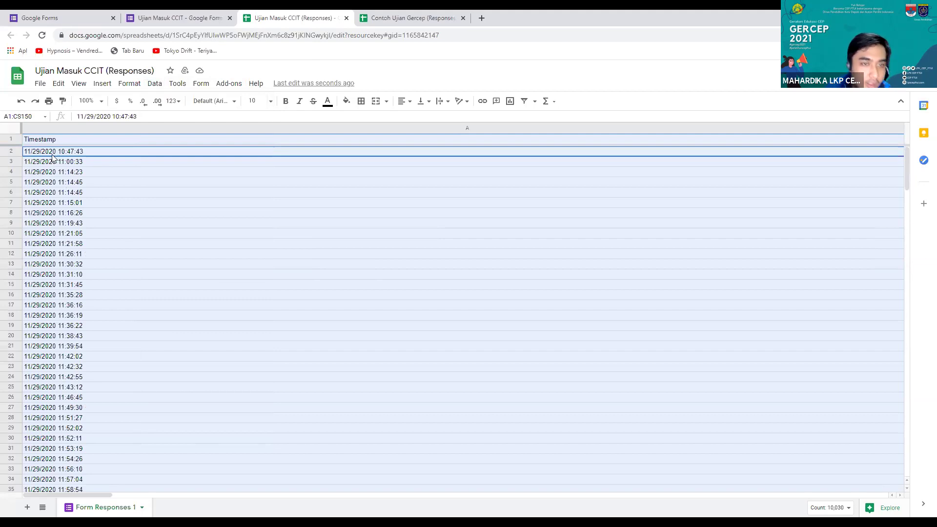
pyautogui.click(22, 104)
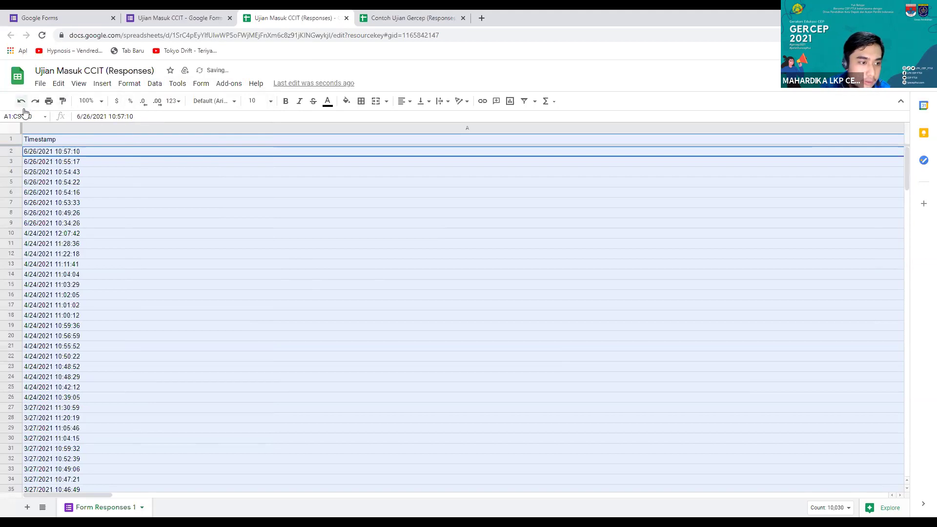
pyautogui.click(23, 103)
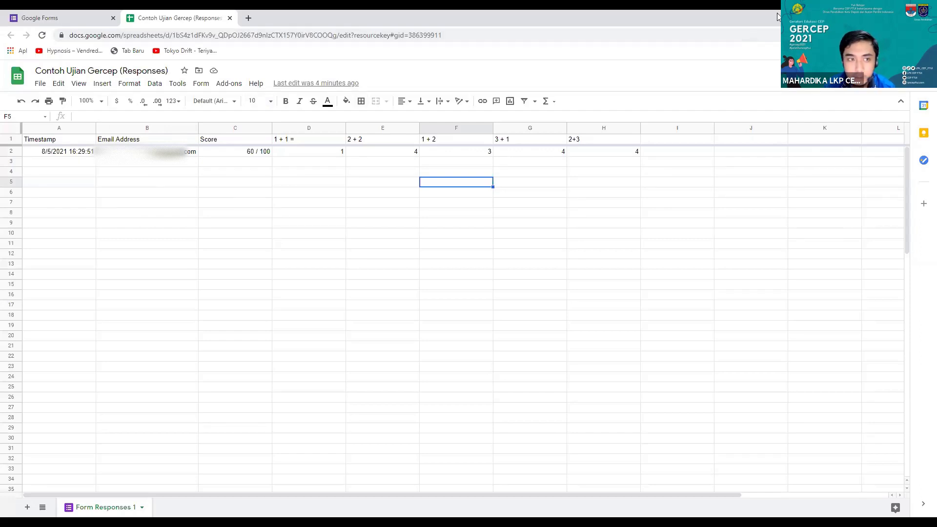
# Open Google Docs in a new browser tab and switch from there to the Google Sheets home page
pyautogui.hotkey('ctrl', 't')
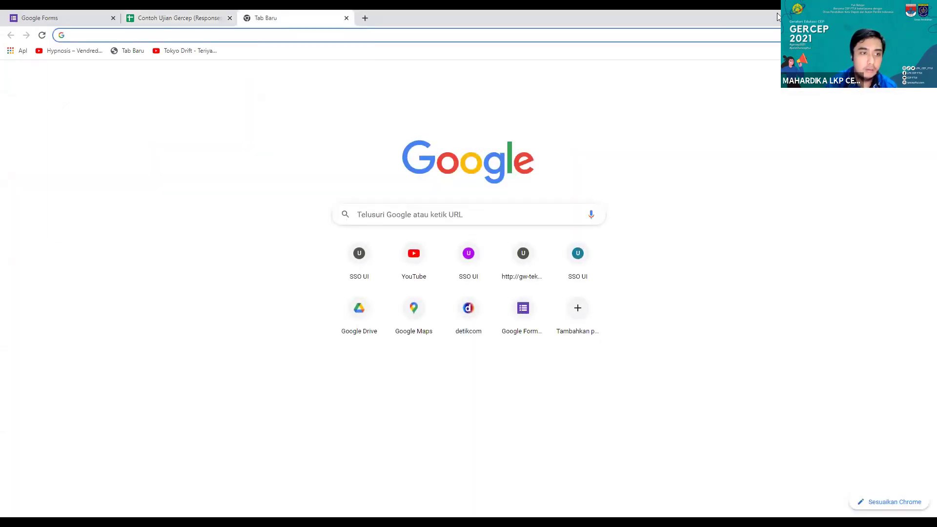
pyautogui.write('doc')
pyautogui.press('Return')
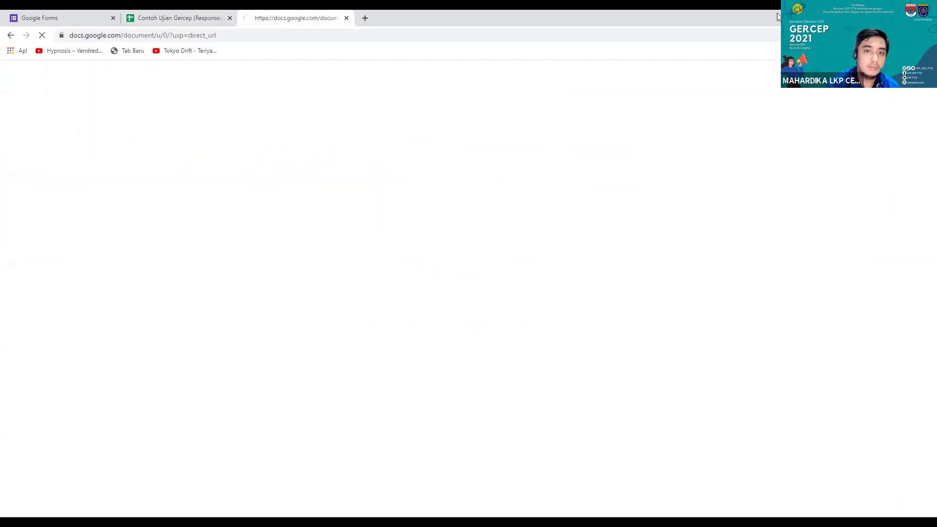
pyautogui.click(19, 76)
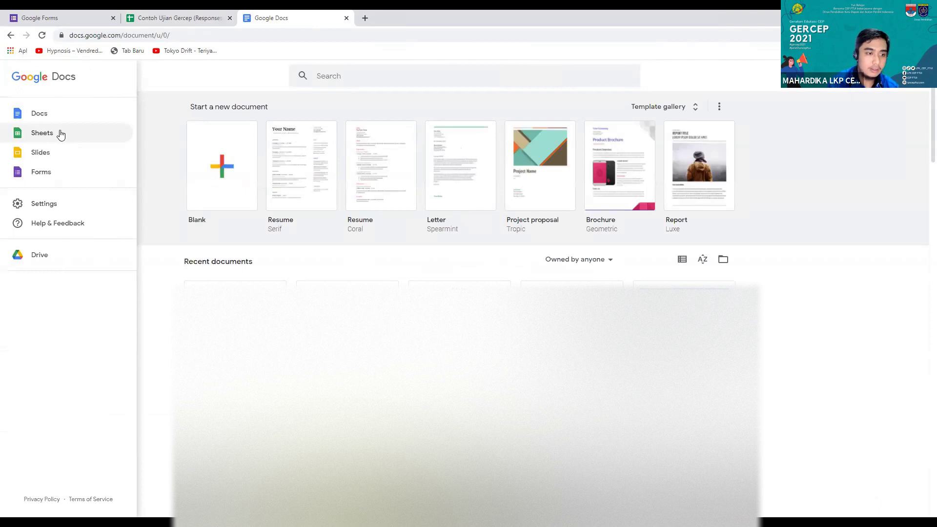
pyautogui.click(180, 84)
pyautogui.click(18, 79)
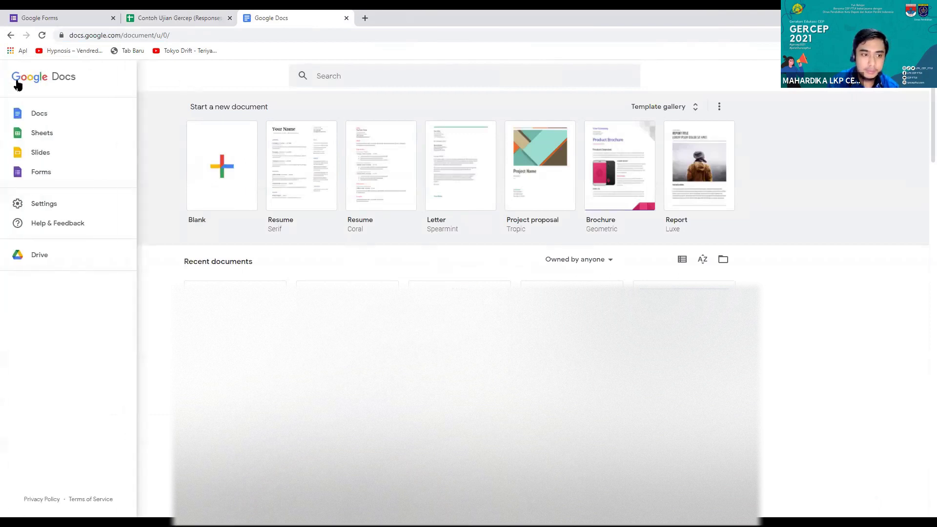
pyautogui.click(38, 138)
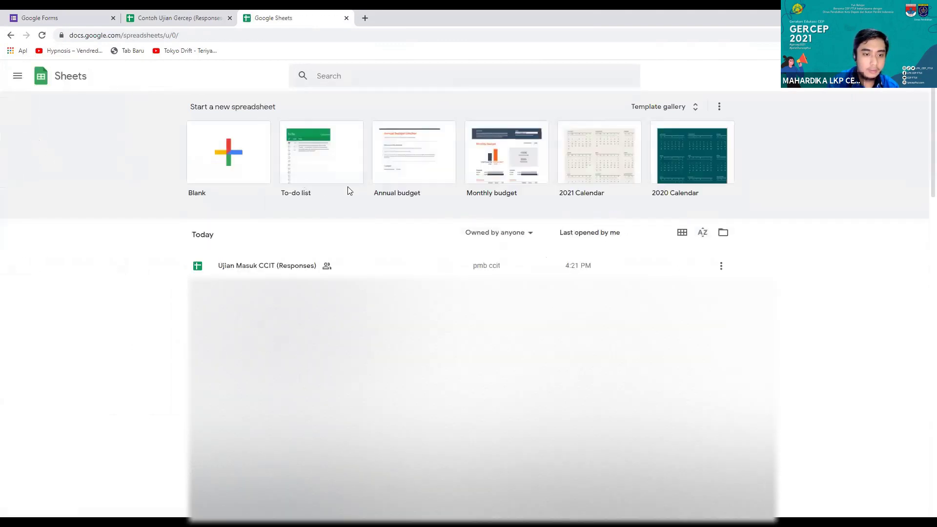
# Open a blank spreadsheet briefly, and create a spreadsheet from the To-do list template instead
pyautogui.click(233, 171)
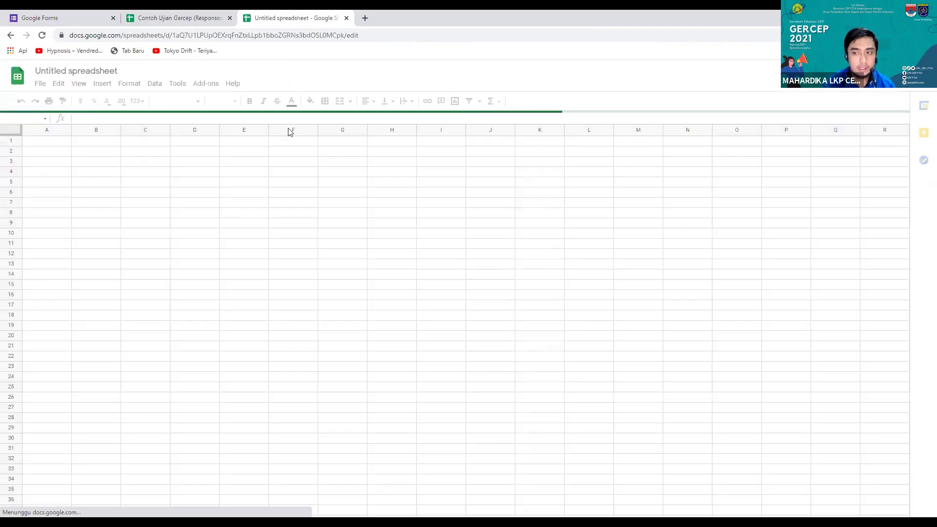
pyautogui.click(15, 76)
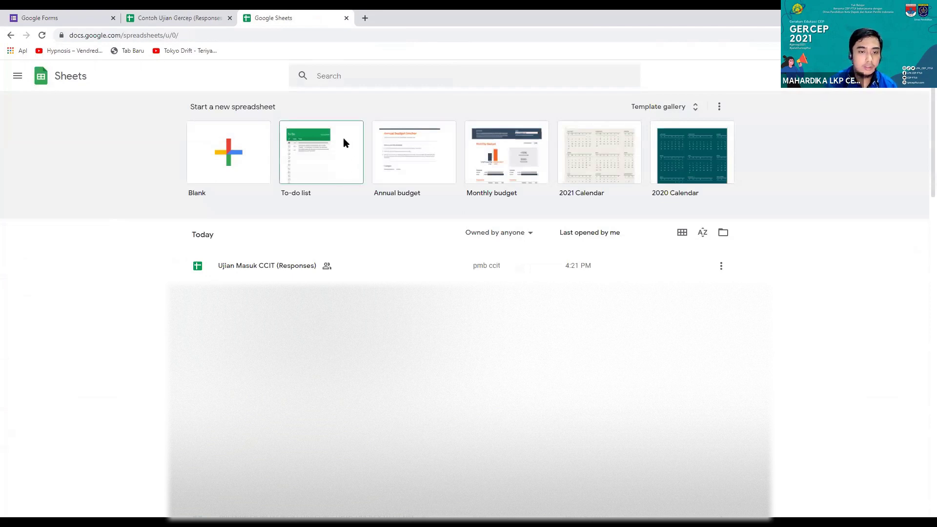
pyautogui.click(344, 143)
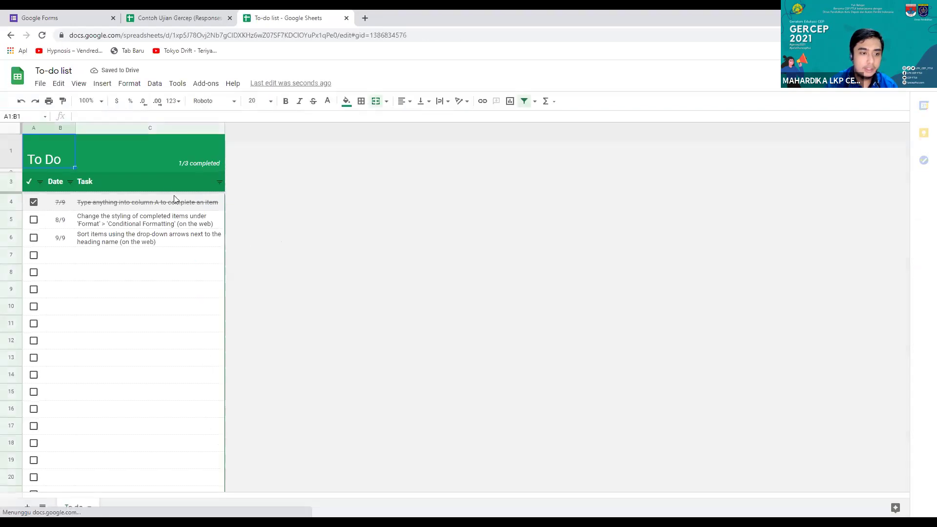
pyautogui.click(130, 269)
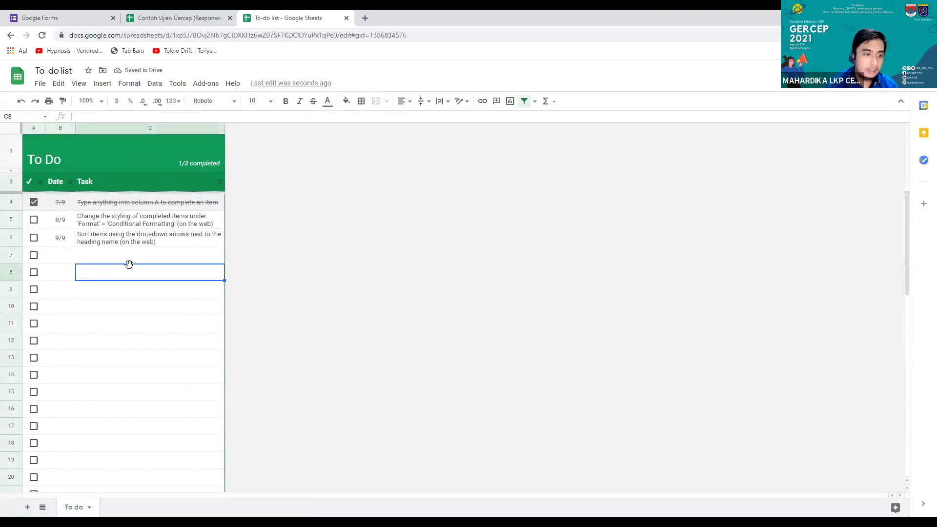
# Tick and untick the second and third sample tasks, and mark the first task as not completed
pyautogui.click(151, 211)
pyautogui.click(34, 219)
pyautogui.click(34, 237)
pyautogui.click(34, 220)
pyautogui.click(33, 237)
pyautogui.click(34, 202)
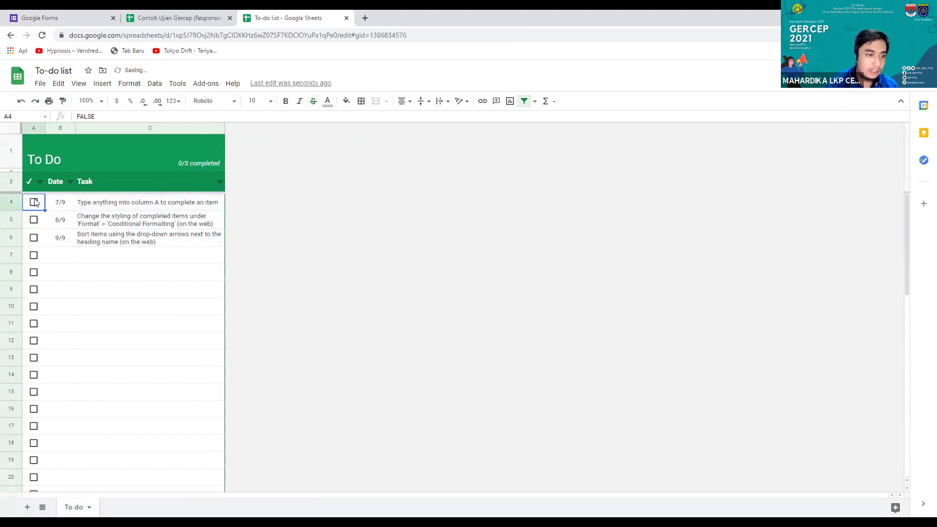
# Replace the three sample tasks in C4 to C6 with "beli bawang", "Beli brokoli" and "Beli Jamur"
pyautogui.click(156, 208)
pyautogui.click(161, 257)
pyautogui.click(151, 205)
pyautogui.write('beli bawang')
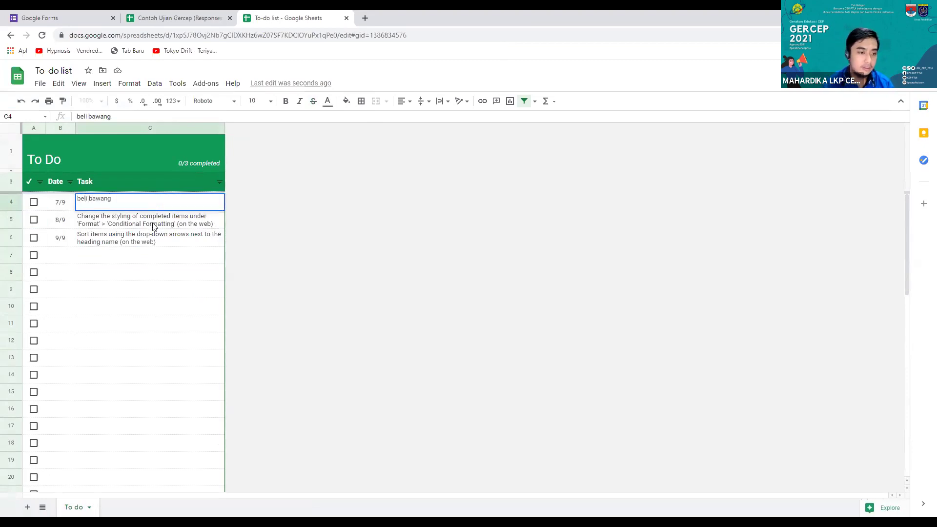
pyautogui.press('Return')
pyautogui.write('Beli brokoli')
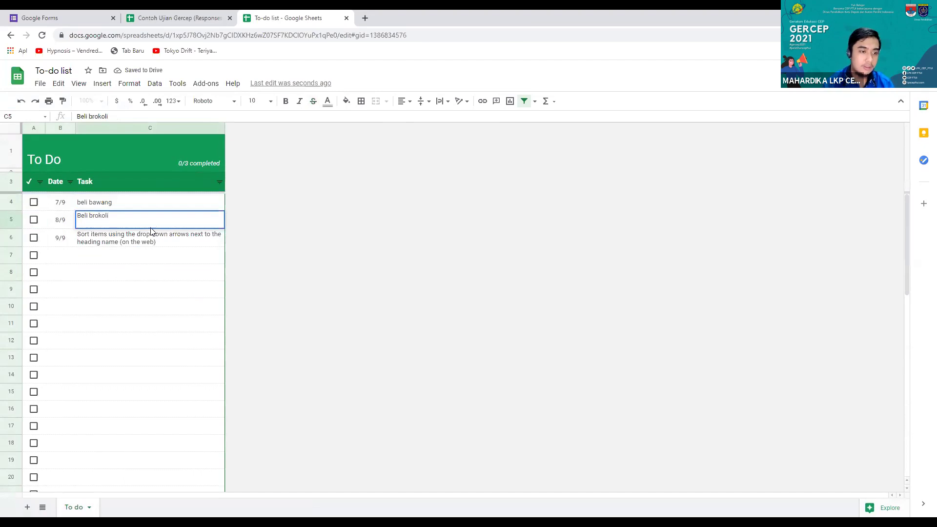
pyautogui.press('Return')
pyautogui.write('Beli Jamur')
pyautogui.click(147, 290)
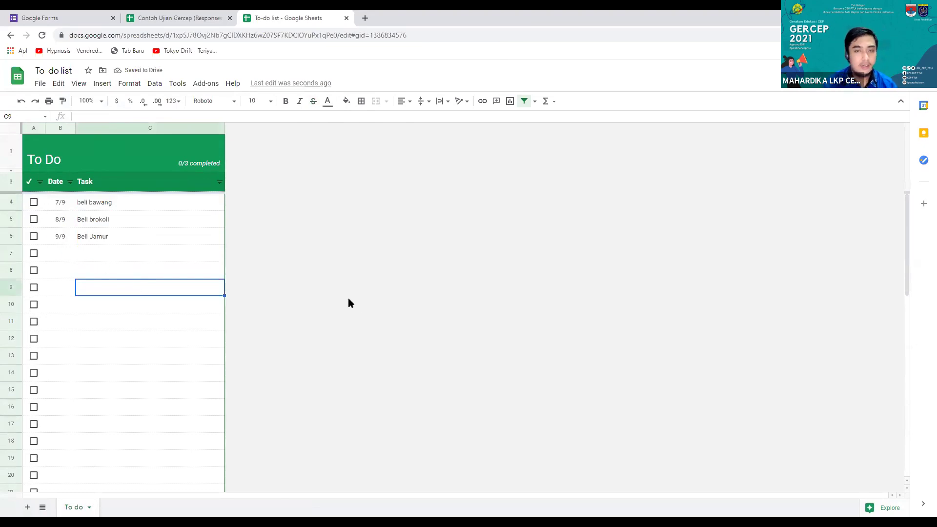
# Mark the three shopping tasks in rows 4 to 6 of the to-do list as completed
pyautogui.click(34, 203)
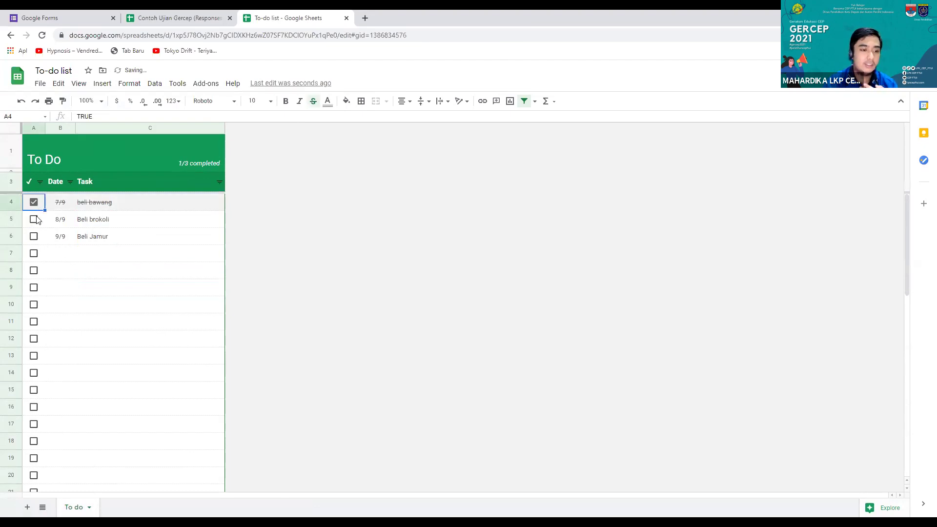
pyautogui.click(35, 219)
pyautogui.click(34, 236)
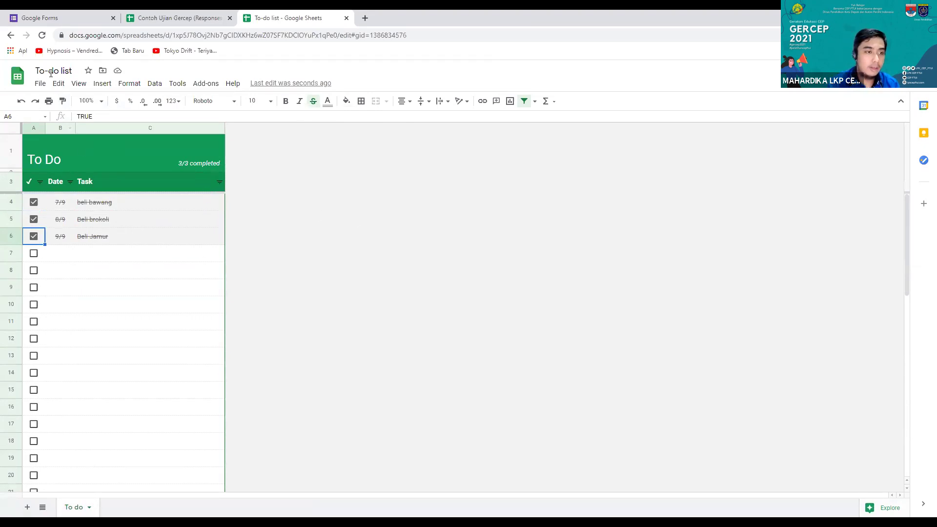
pyautogui.scroll(-3, 133, 296)
pyautogui.scroll(3, 134, 295)
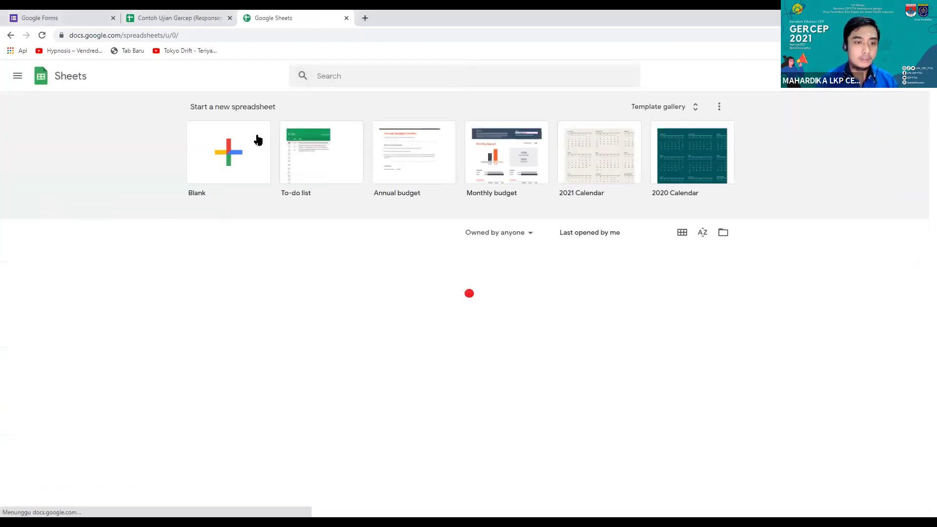
# Create a new blank spreadsheet from the Sheets home page and select cell A1
pyautogui.click(242, 150)
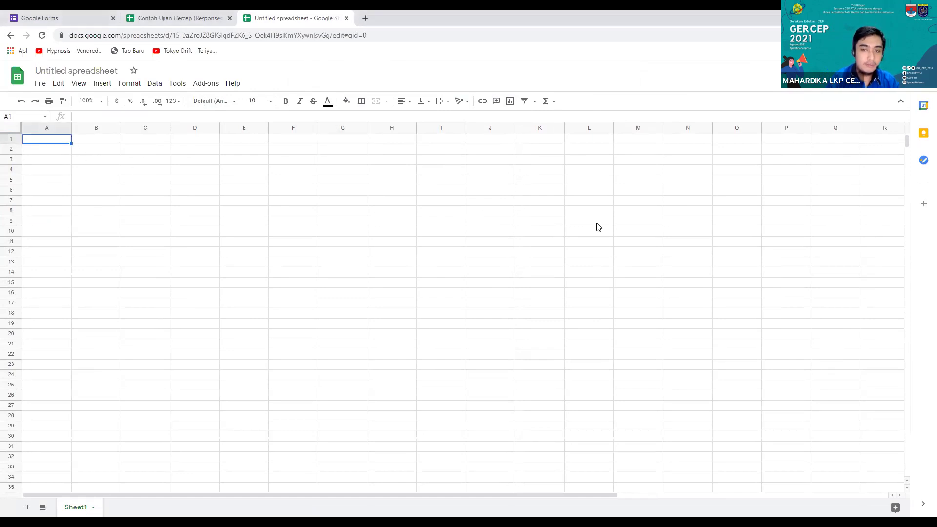
pyautogui.click(185, 170)
pyautogui.click(80, 141)
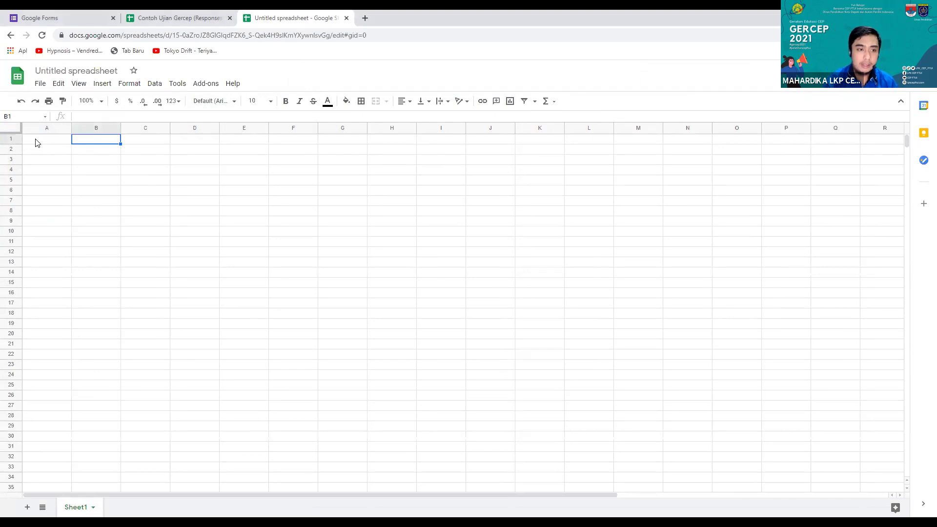
pyautogui.click(36, 142)
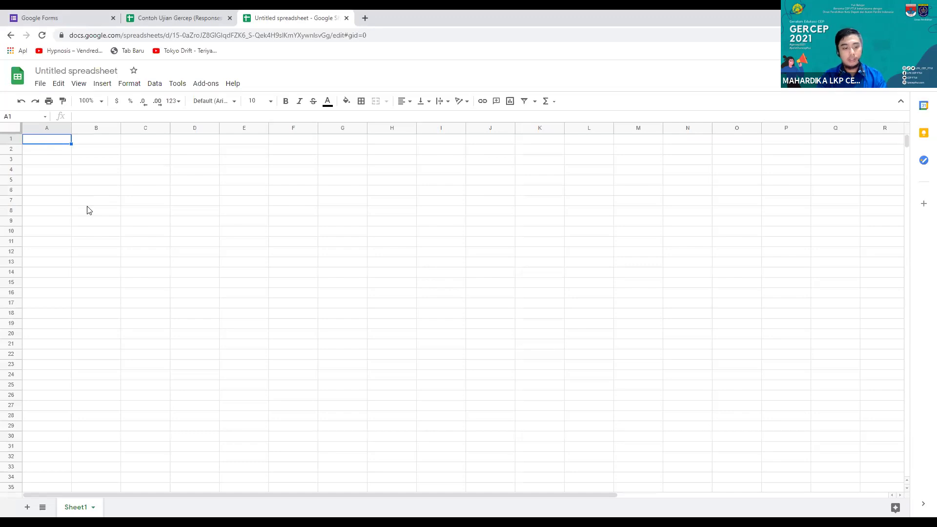
pyautogui.click(278, 161)
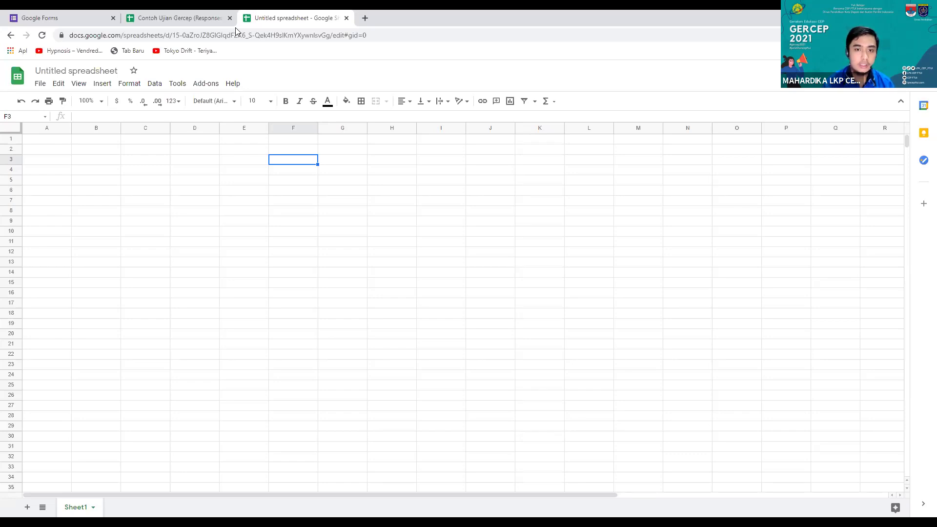
pyautogui.click(46, 140)
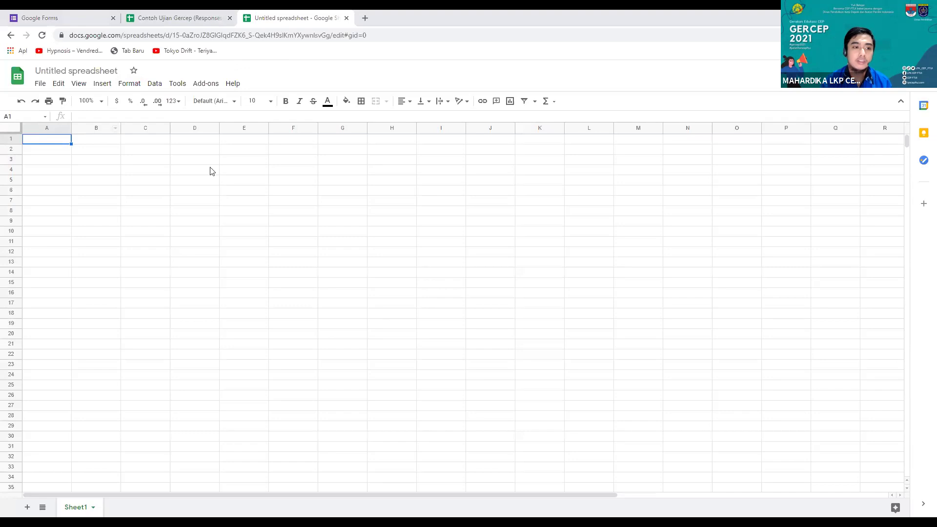
pyautogui.click(204, 191)
pyautogui.click(70, 141)
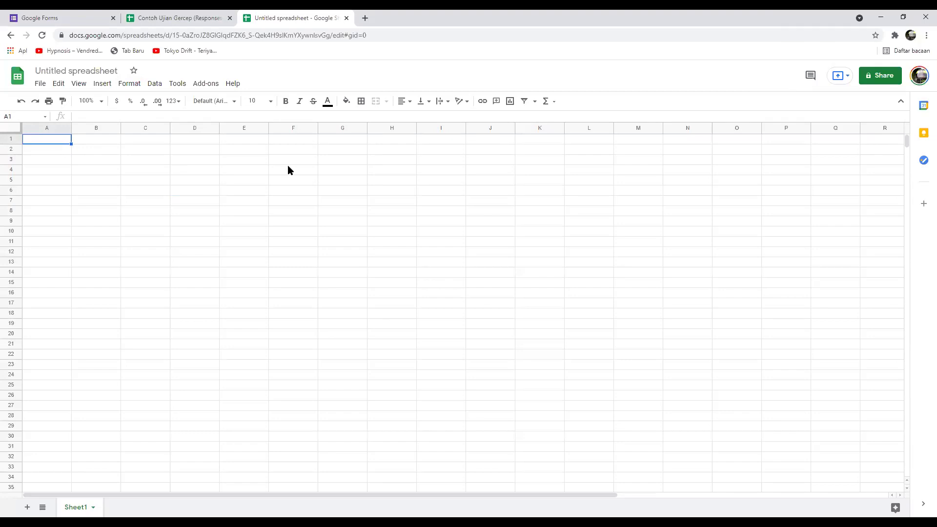
# Browse the add-ons that work with Sheets in the Google Workspace Marketplace, then close it
pyautogui.click(209, 89)
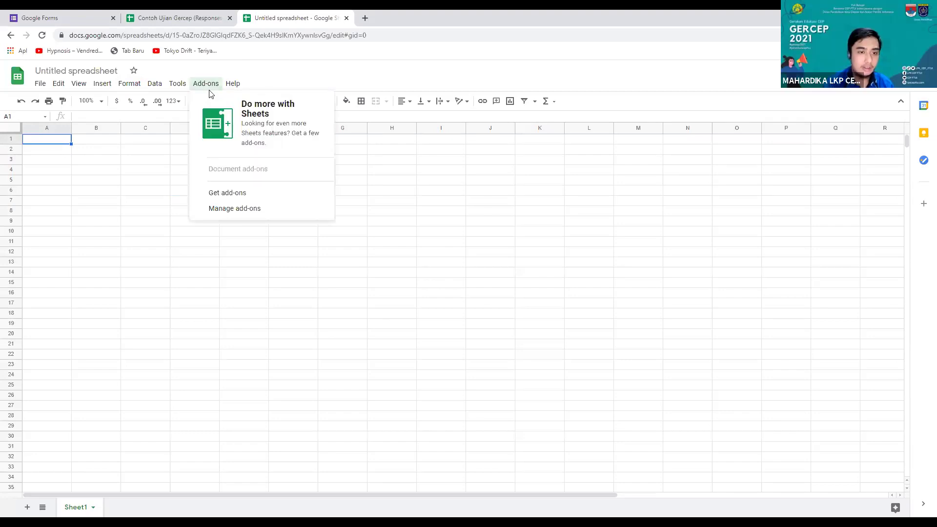
pyautogui.click(267, 191)
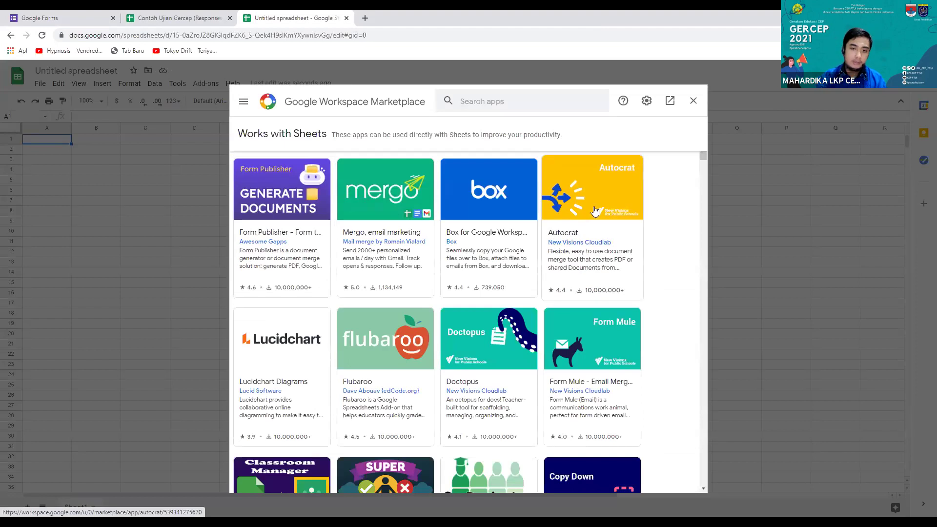
pyautogui.click(693, 100)
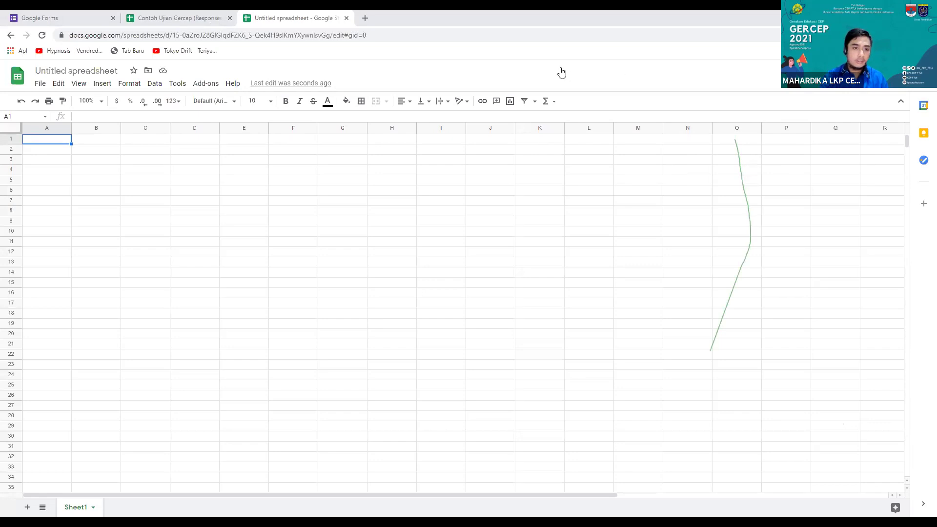
pyautogui.click(700, 207)
pyautogui.moveTo(736, 149); pyautogui.dragTo(736, 221)
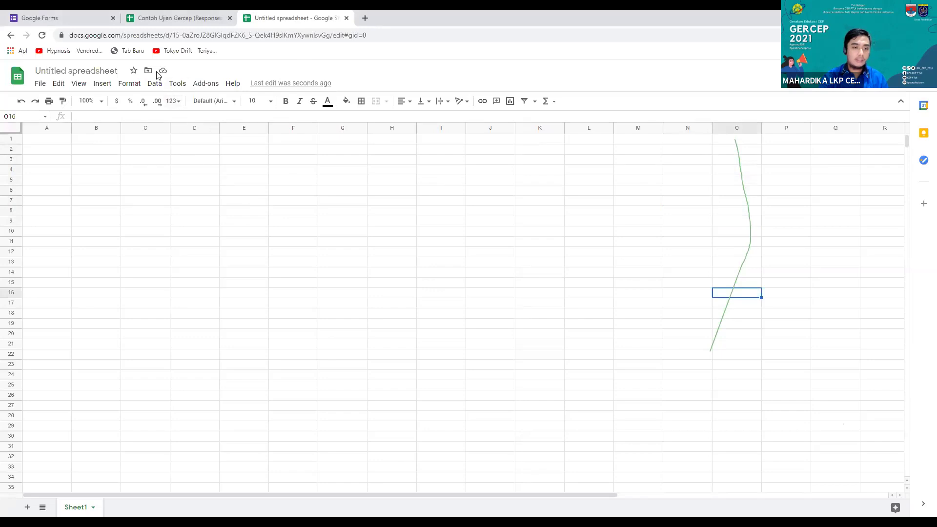
pyautogui.click(334, 224)
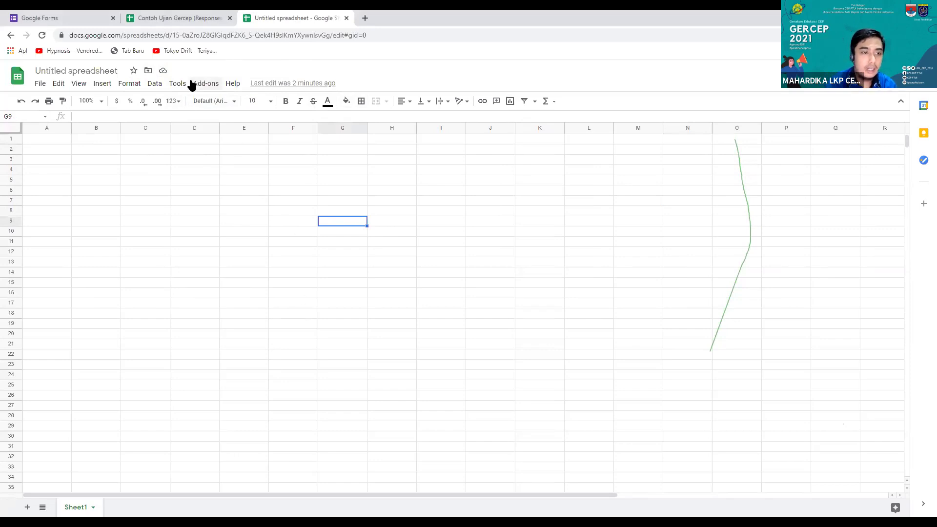
# Open the existing "Coba aja" spreadsheet, switching from the Google Forms home page to Sheets
pyautogui.click(69, 70)
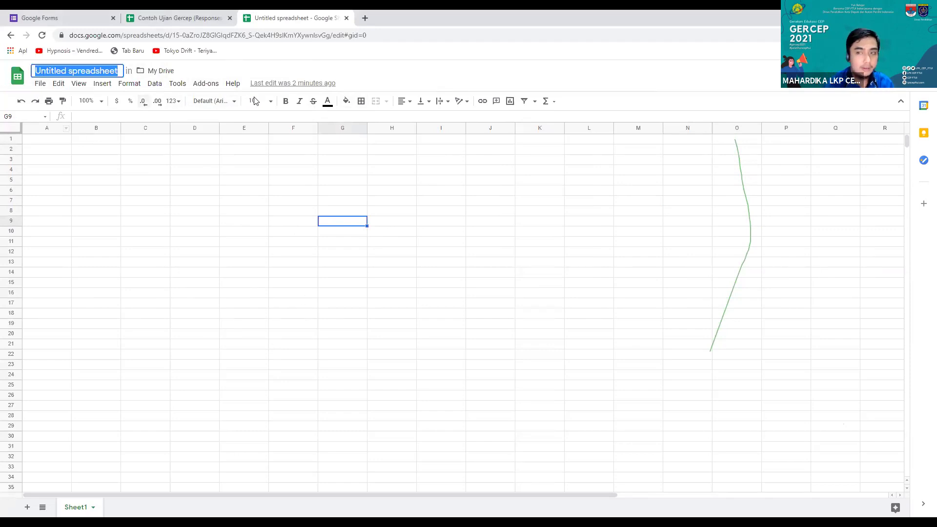
pyautogui.click(166, 20)
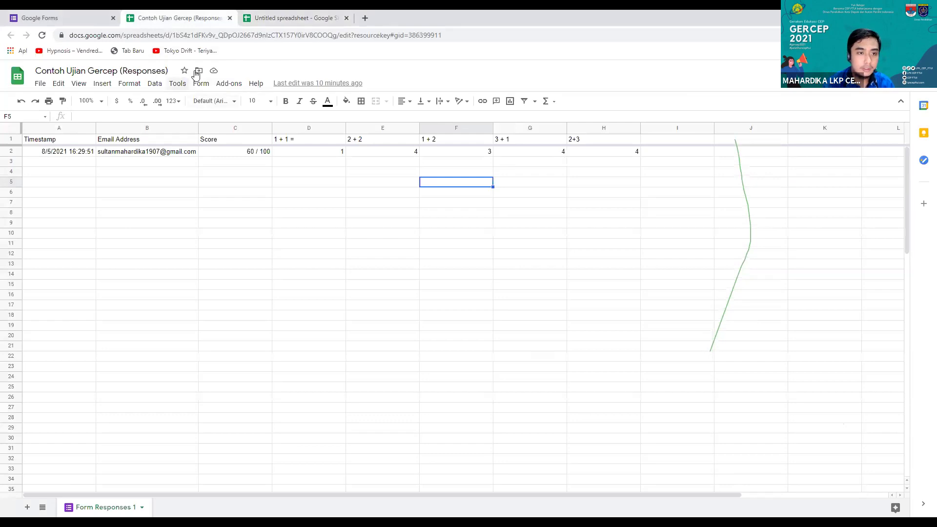
pyautogui.click(59, 19)
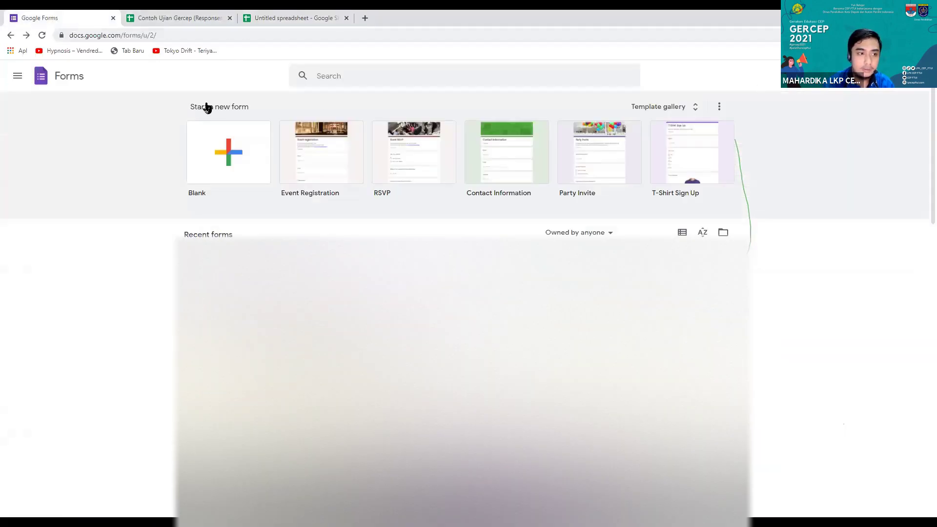
pyautogui.click(18, 75)
pyautogui.click(84, 135)
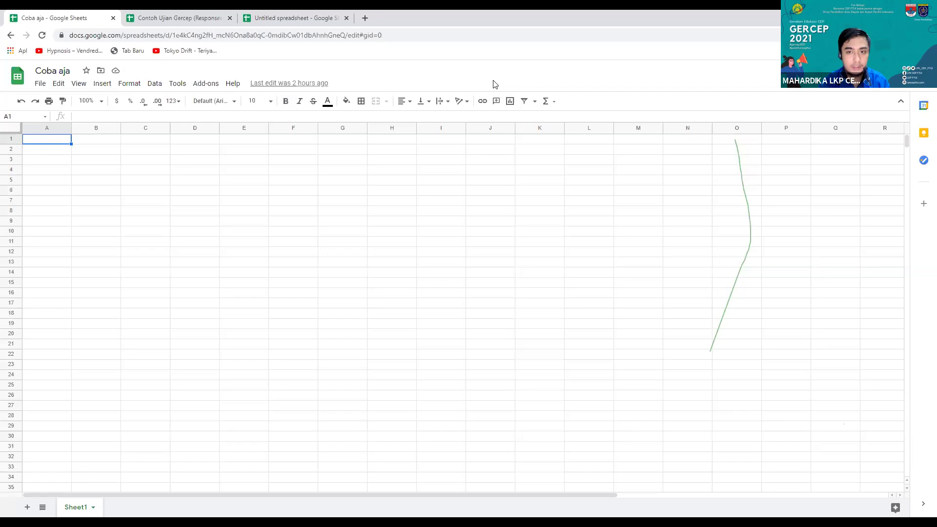
# Examine the My Drive folders offered as destinations for moving the "Coba aja" spreadsheet
pyautogui.moveTo(106, 69)
pyautogui.mouseDown()
pyautogui.moveTo(96, 76)
pyautogui.moveTo(99, 64)
pyautogui.mouseUp()
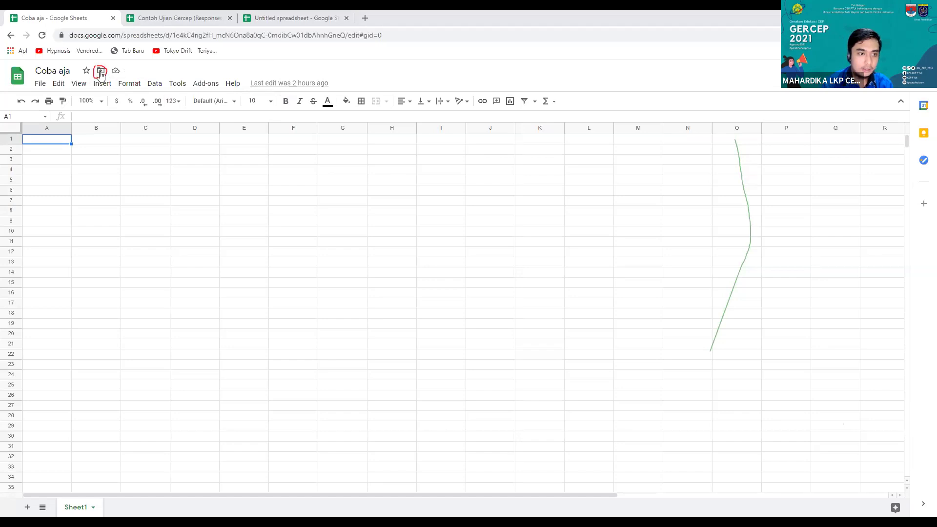
pyautogui.click(100, 72)
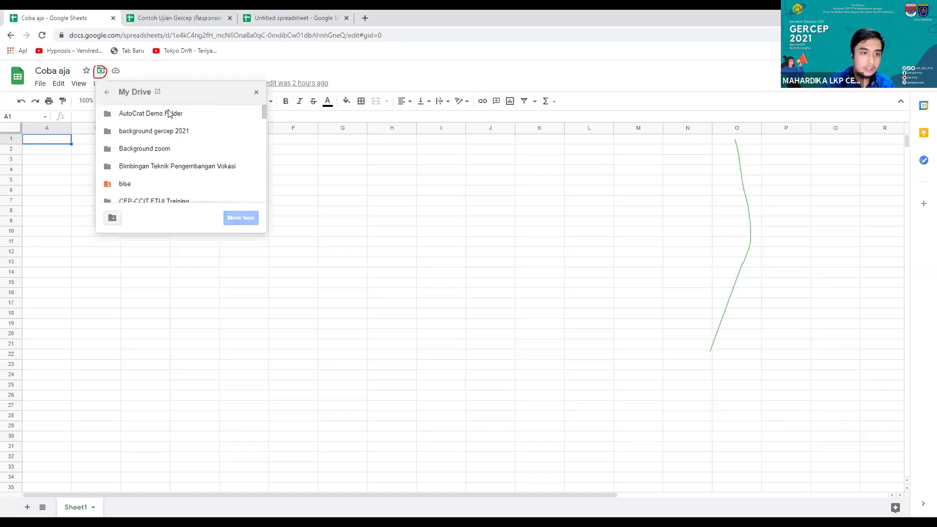
pyautogui.scroll(-5, 184, 188)
pyautogui.scroll(5, 199, 195)
pyautogui.click(157, 92)
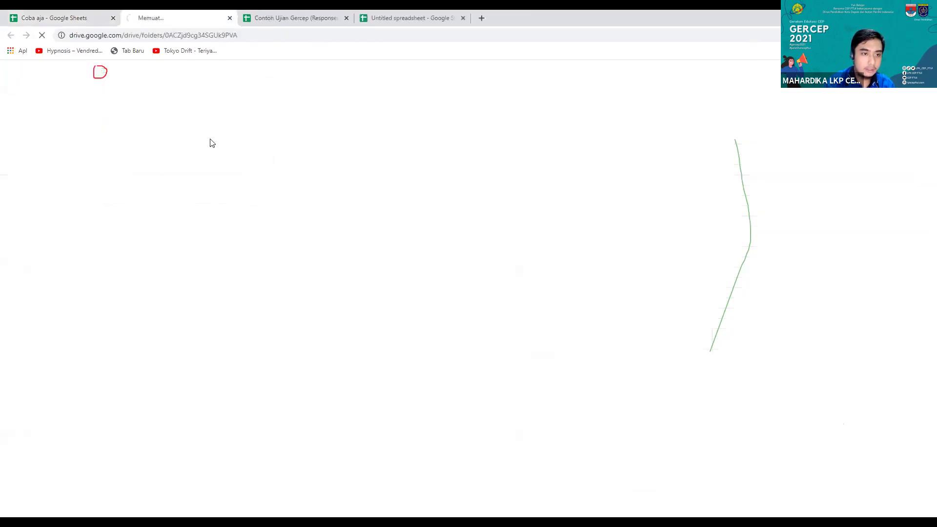
pyautogui.middleClick(176, 22)
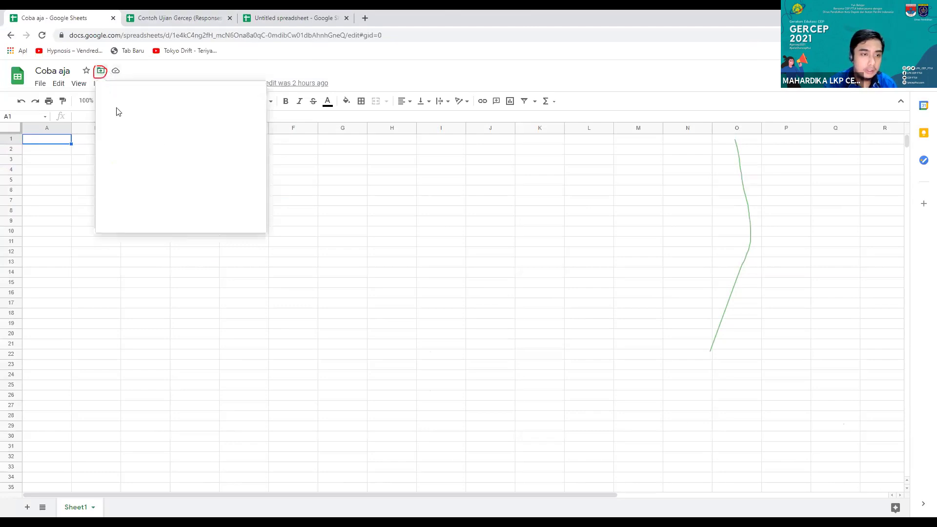
pyautogui.scroll(-4, 179, 146)
pyautogui.scroll(3, 146, 127)
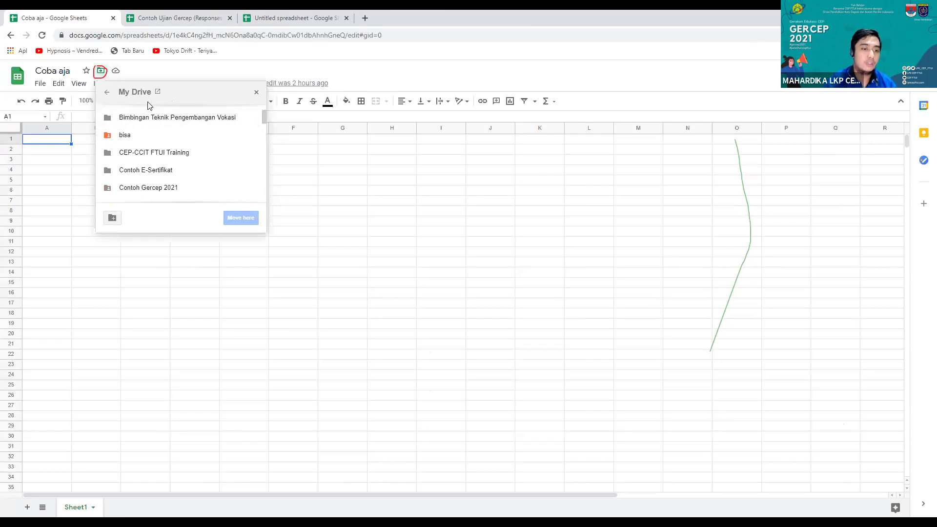
pyautogui.scroll(-5, 195, 173)
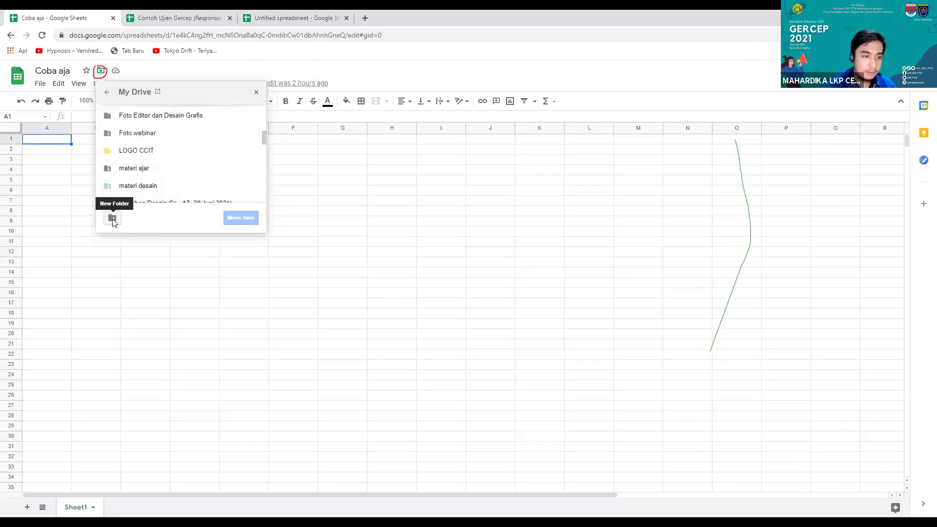
# Create a new My Drive folder named "contoh gercep 2021" and move the spreadsheet into it
pyautogui.click(112, 219)
pyautogui.write('co')
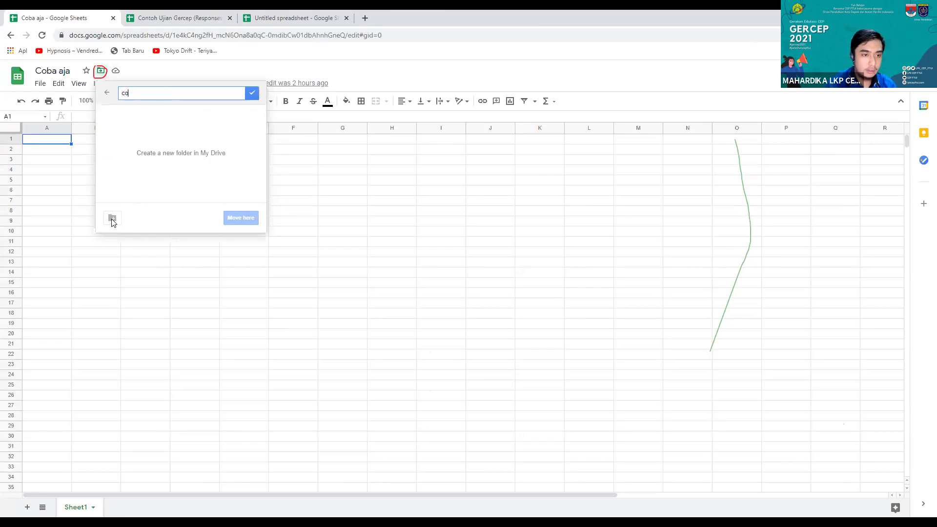
pyautogui.write('ntoh gercep 2021')
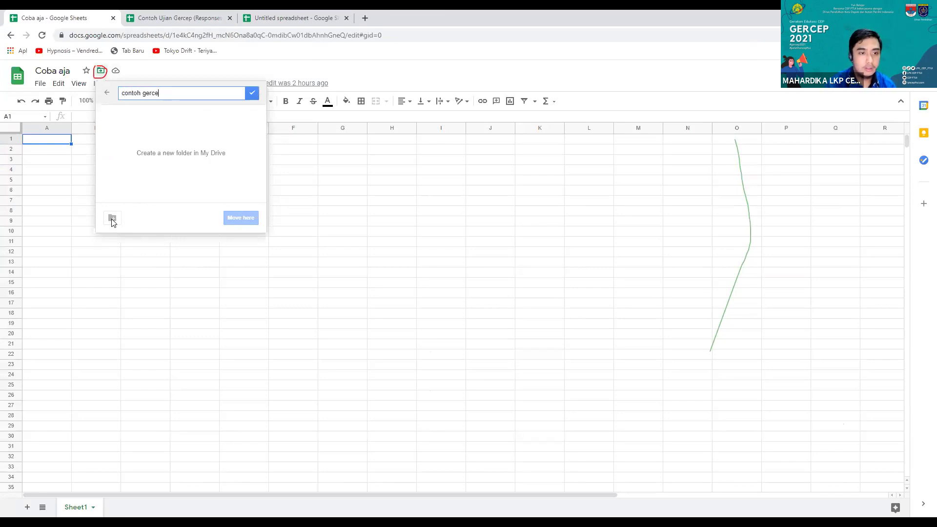
pyautogui.click(252, 95)
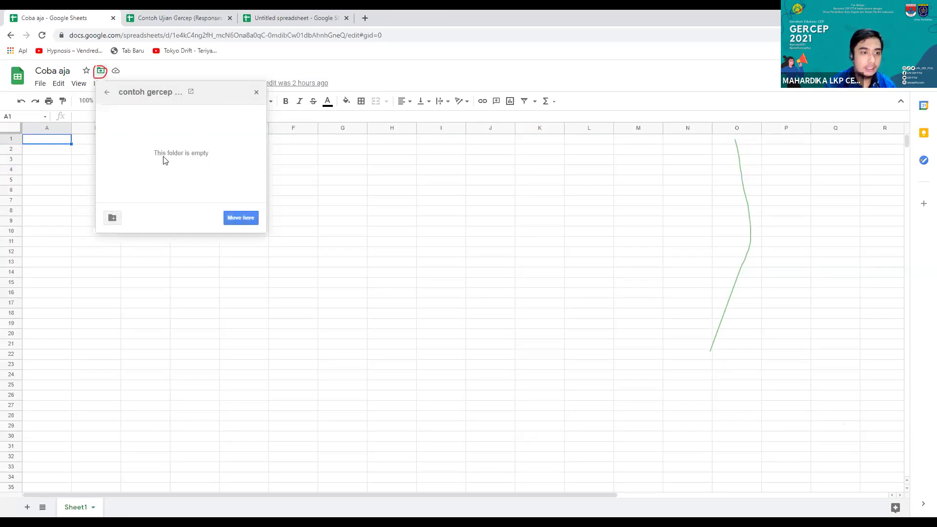
pyautogui.click(241, 218)
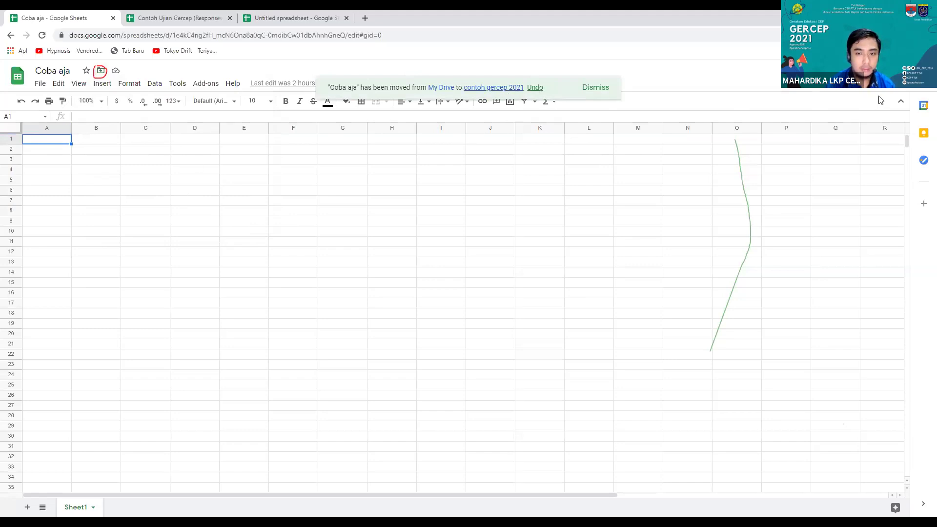
# Share the spreadsheet with the first suggested contact as Editor and send the notification
pyautogui.click(878, 74)
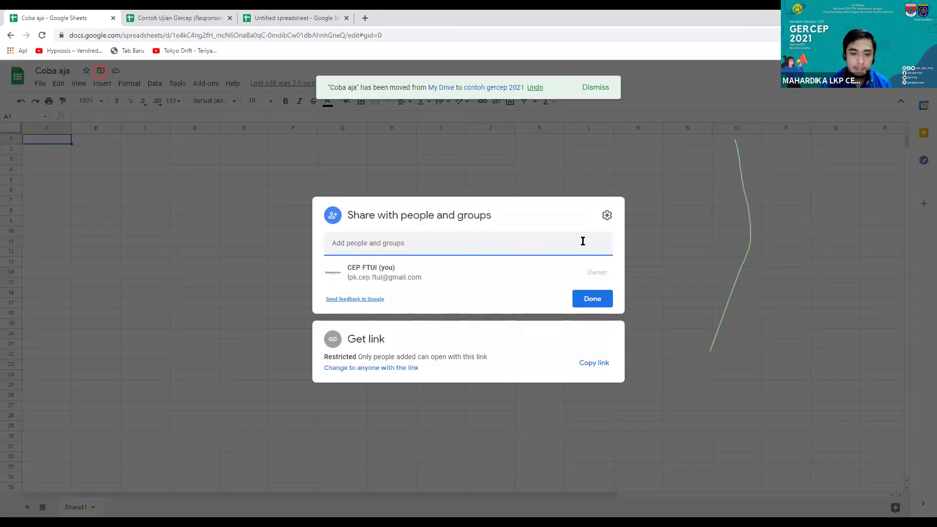
pyautogui.click(487, 243)
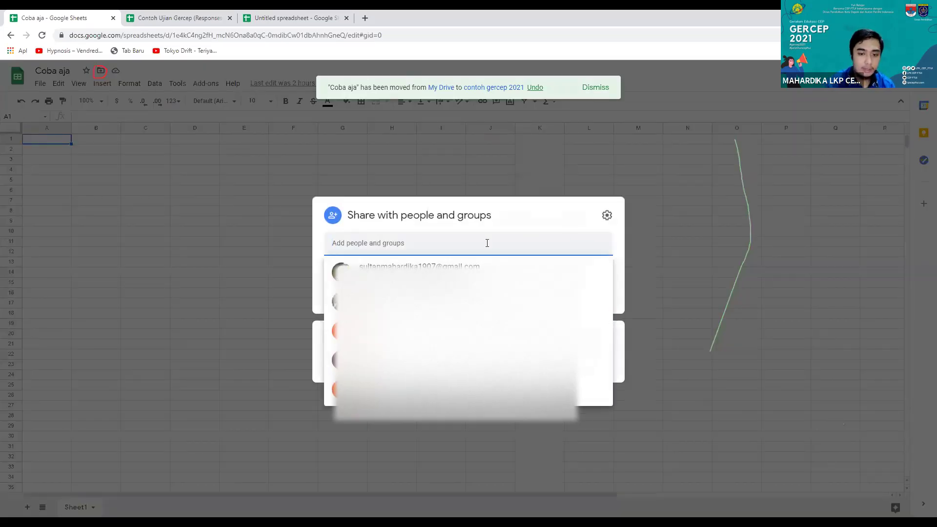
pyautogui.click(445, 275)
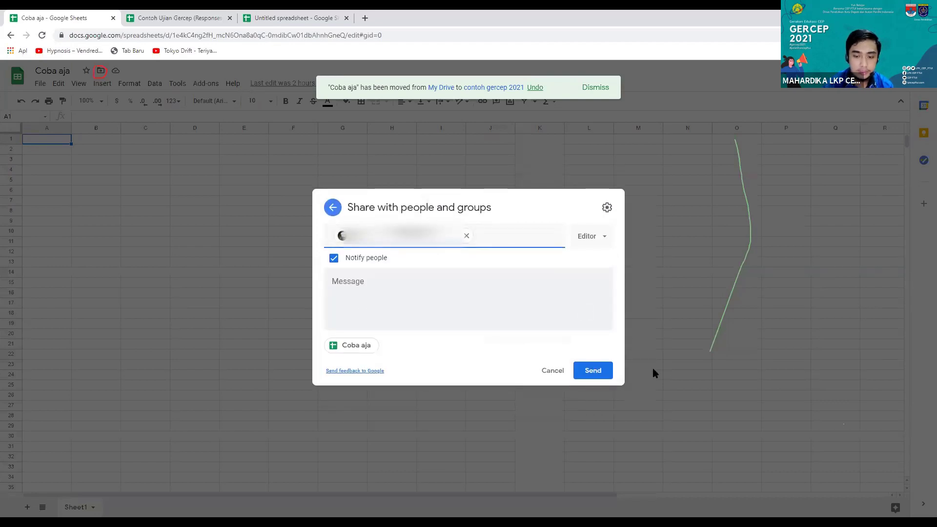
pyautogui.click(593, 371)
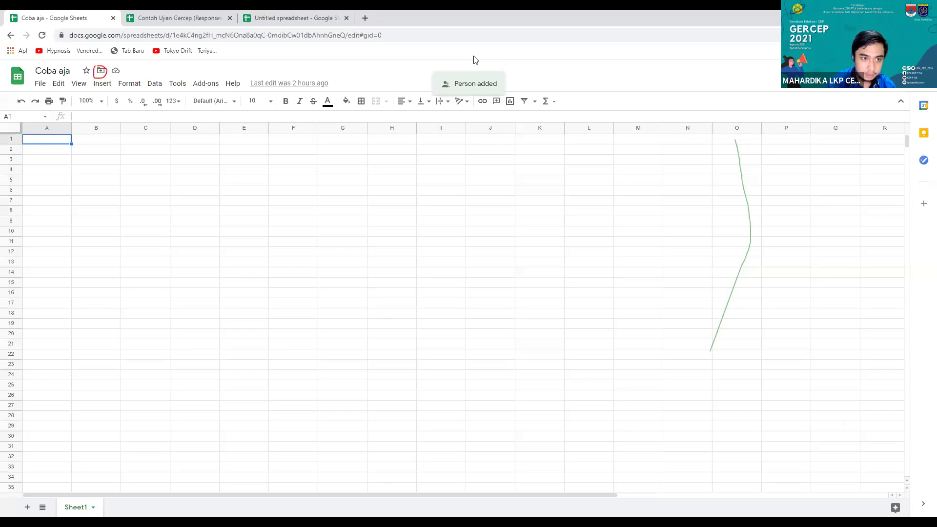
# Switch to the invited person's view of the shared "Coba aja" spreadsheet and accept the signed-in account
pyautogui.hotkey('alt', 'Tab')
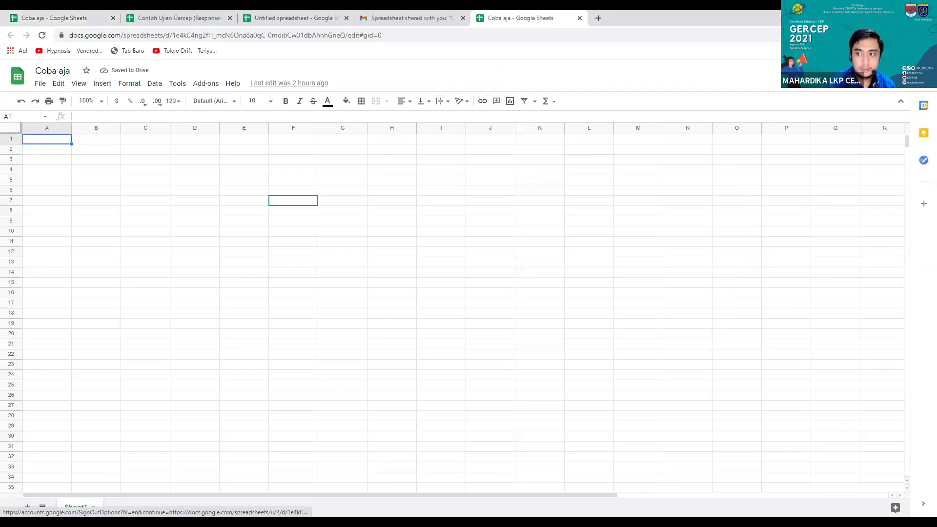
pyautogui.click(917, 73)
pyautogui.click(836, 220)
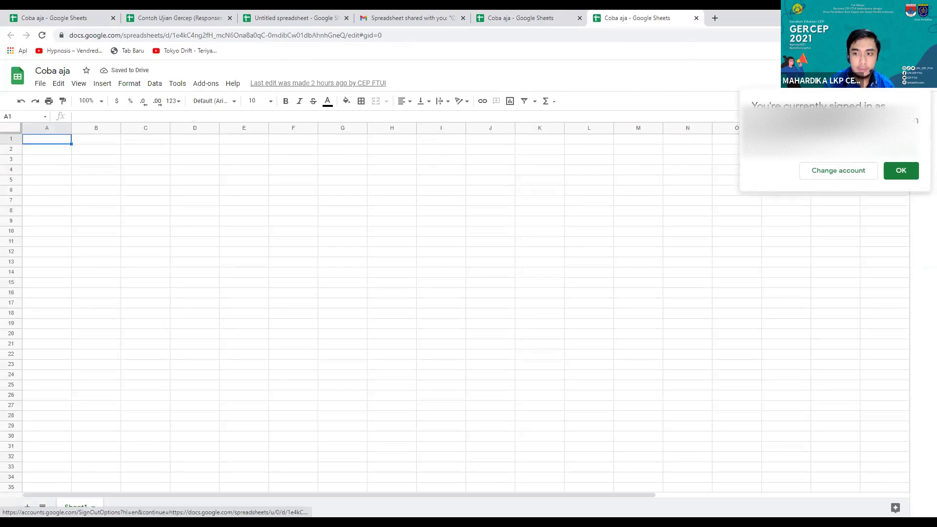
pyautogui.click(900, 172)
# Write "hai inisaya" in cell D5 from the invited person's account
pyautogui.click(101, 172)
pyautogui.click(191, 184)
pyautogui.write('hai inisaya')
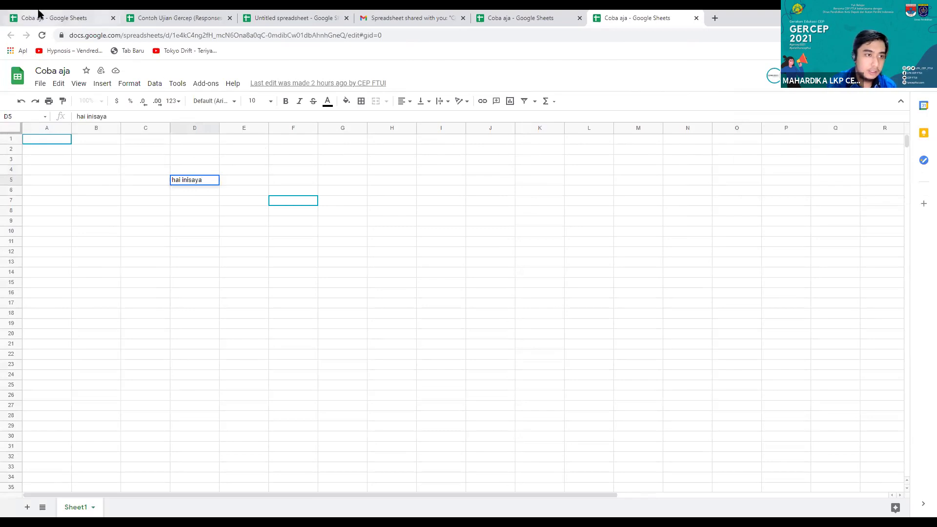
# Return to the owner's view of the spreadsheet and examine the collaborator's marker on cell D5
pyautogui.click(39, 14)
pyautogui.click(207, 232)
pyautogui.click(209, 191)
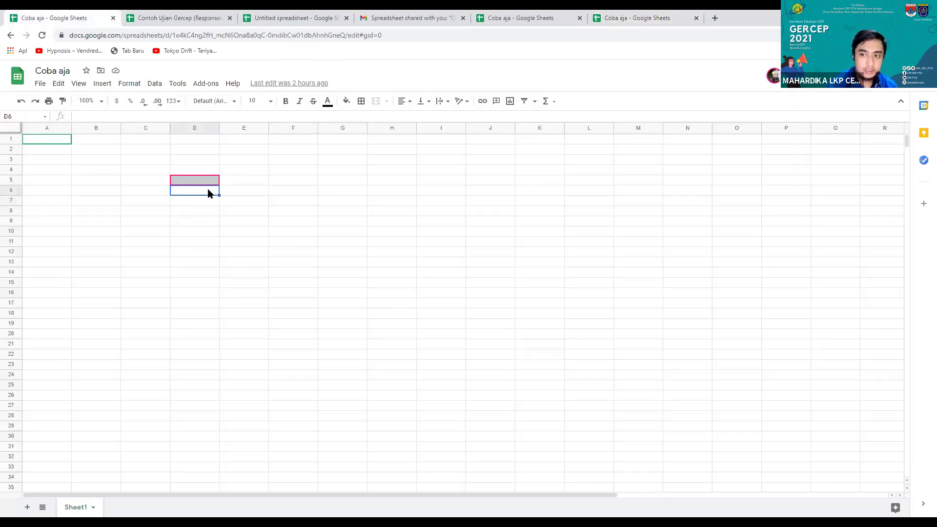
pyautogui.click(215, 230)
pyautogui.moveTo(207, 175)
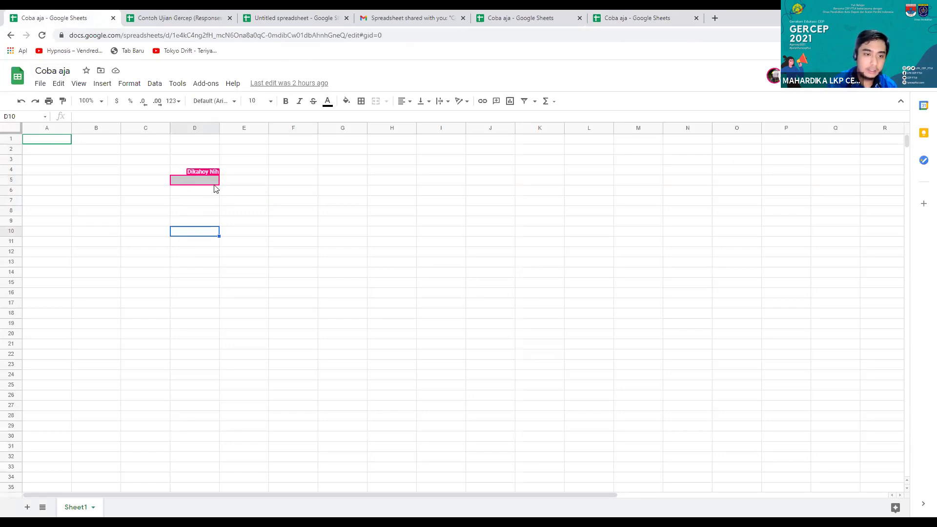
pyautogui.click(200, 184)
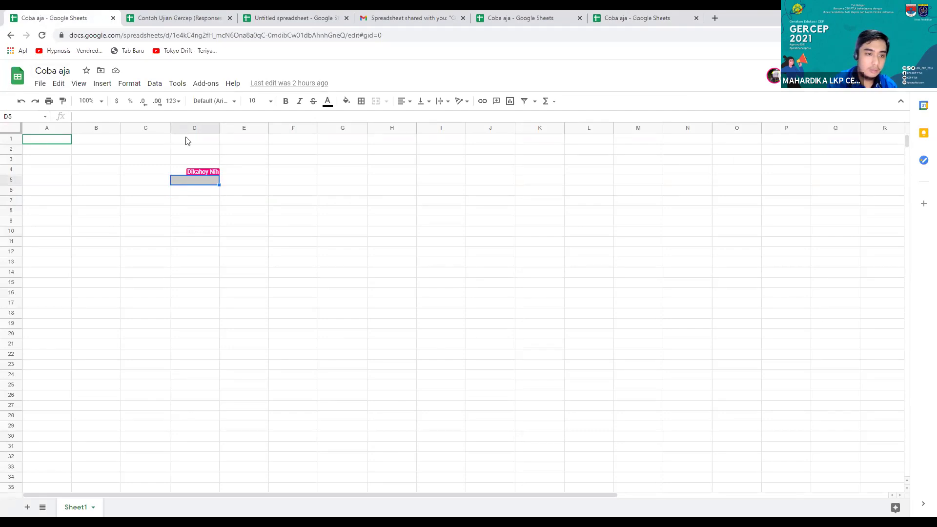
# Close the browser tabs with the Contoh Ujian Gercep responses, the untitled spreadsheet and the Gmail sharing message
pyautogui.click(160, 16)
pyautogui.click(117, 15)
pyautogui.click(183, 20)
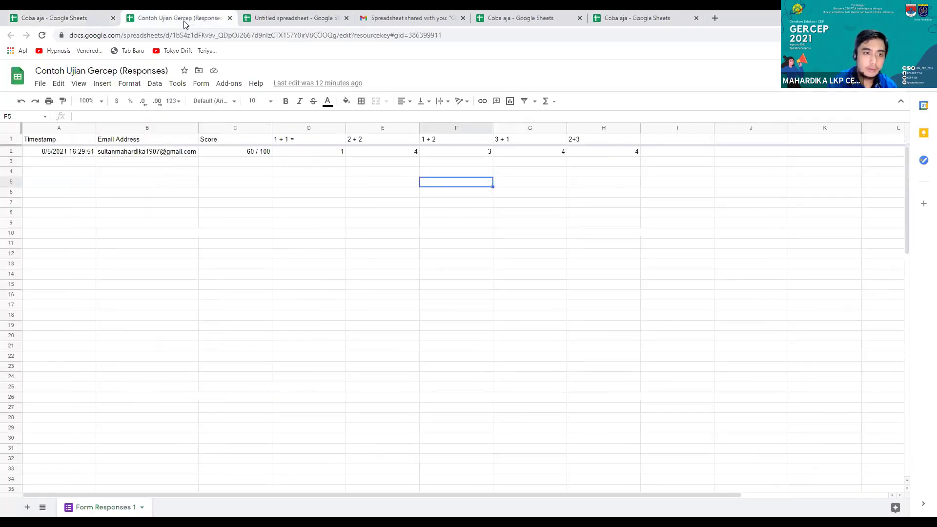
pyautogui.hotkey('ctrl', 'w')
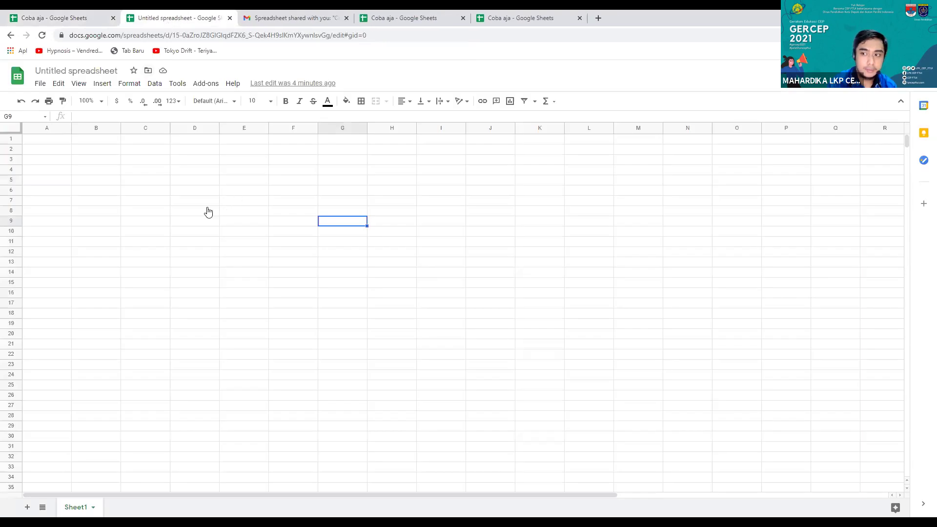
pyautogui.click(67, 158)
pyautogui.click(94, 183)
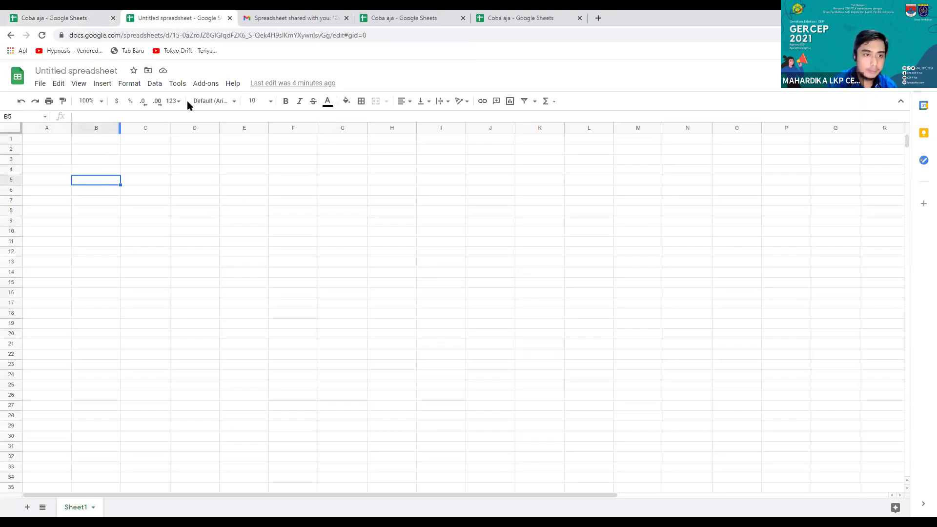
pyautogui.hotkey('ctrl', 'w')
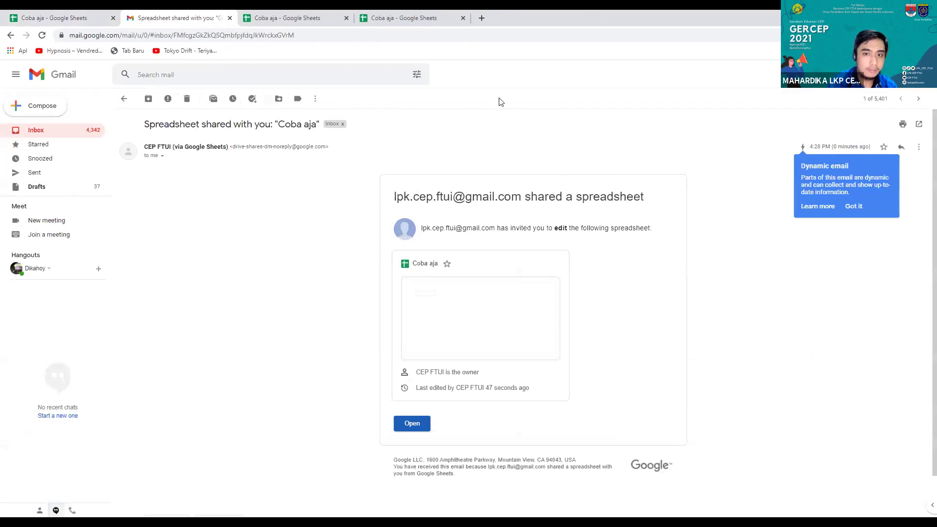
pyautogui.click(515, 90)
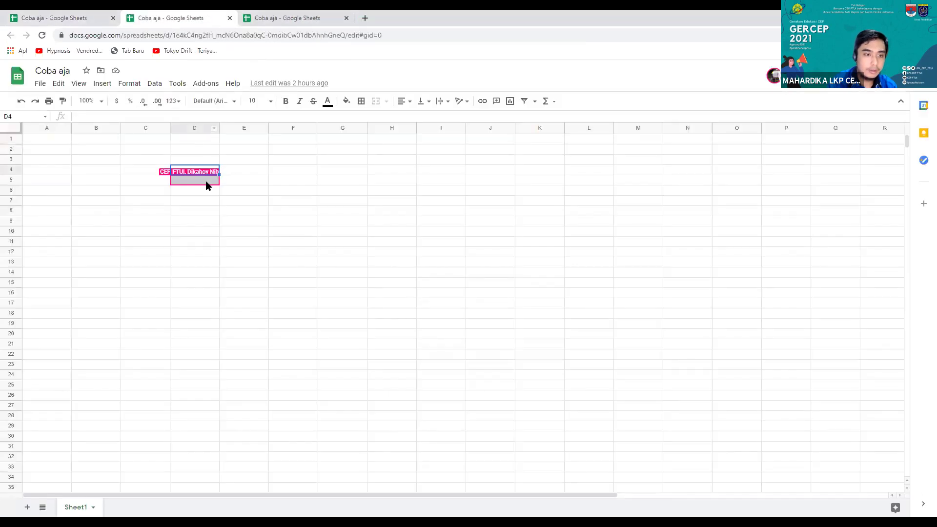
# Enter "hai ini saya" in cell D5 of the "Coba aja" spreadsheet
pyautogui.write('hai ini sayua')
pyautogui.press('Tab')
pyautogui.click(264, 202)
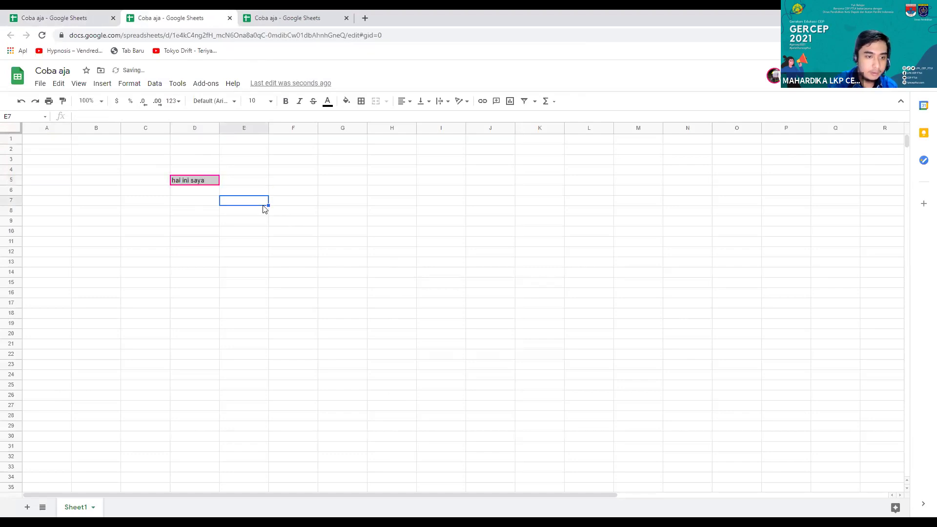
# Check cell D5 in the first open "Coba aja" tab for the shared entry
pyautogui.click(56, 18)
pyautogui.click(147, 231)
pyautogui.click(200, 181)
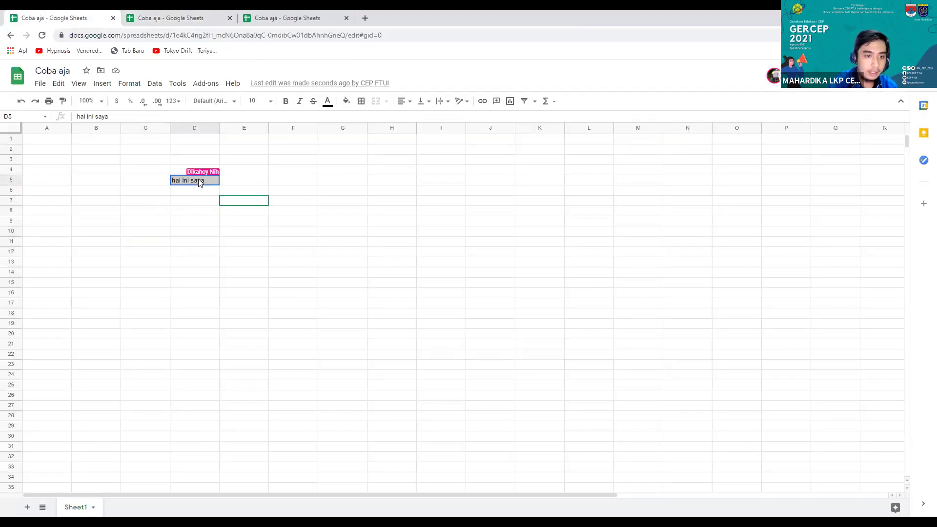
# Open the document chat with the spreadsheet's collaborators
pyautogui.click(100, 161)
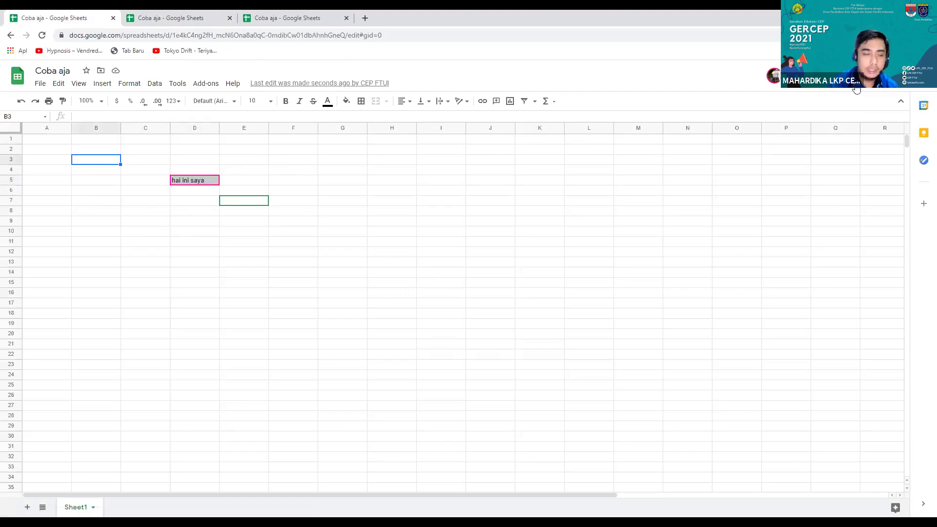
pyautogui.click(794, 76)
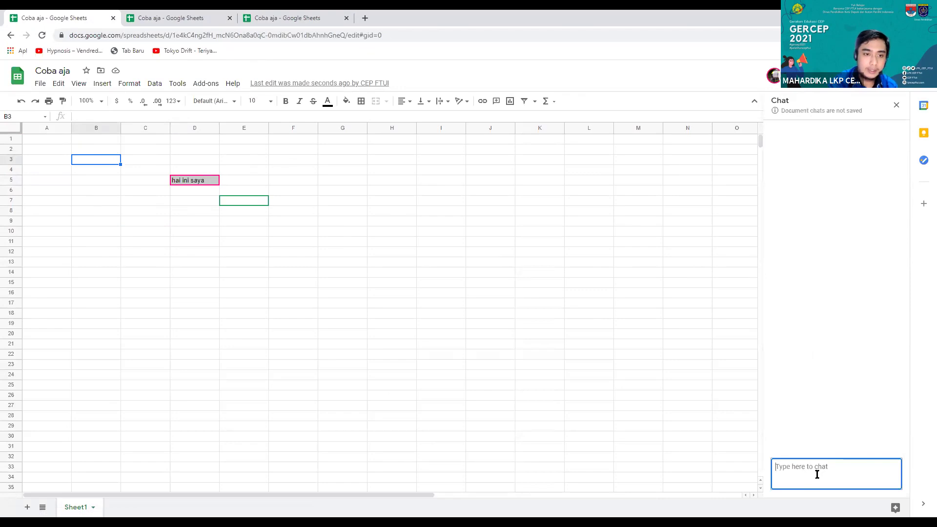
pyautogui.click(83, 193)
# Clear the text in cell D5, undo the deletion and move the selection to B5
pyautogui.click(200, 184)
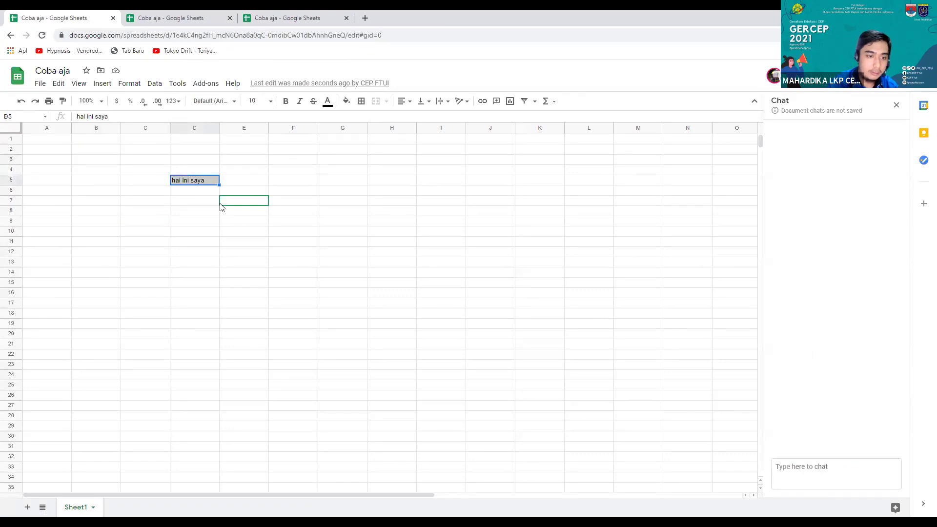
pyautogui.press('Delete')
pyautogui.hotkey('ctrl', 'z')
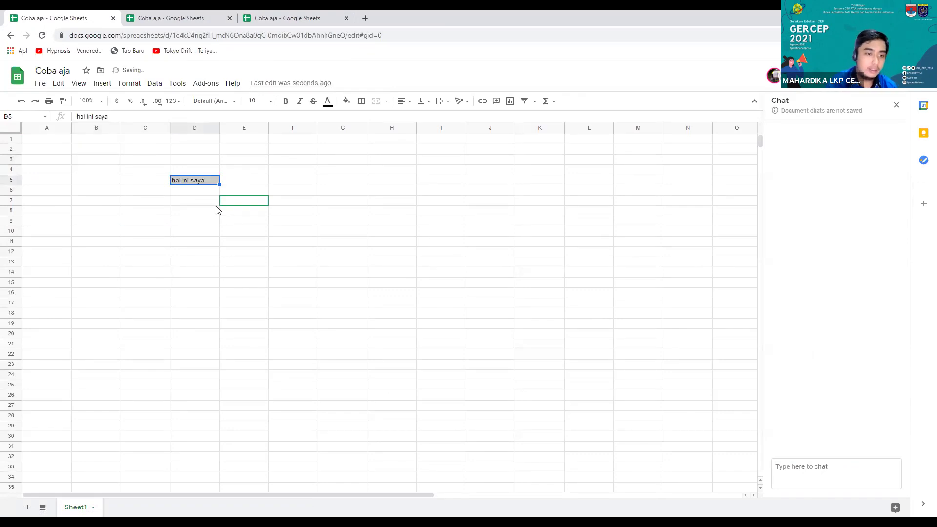
pyautogui.press('Left')
pyautogui.press('Left')
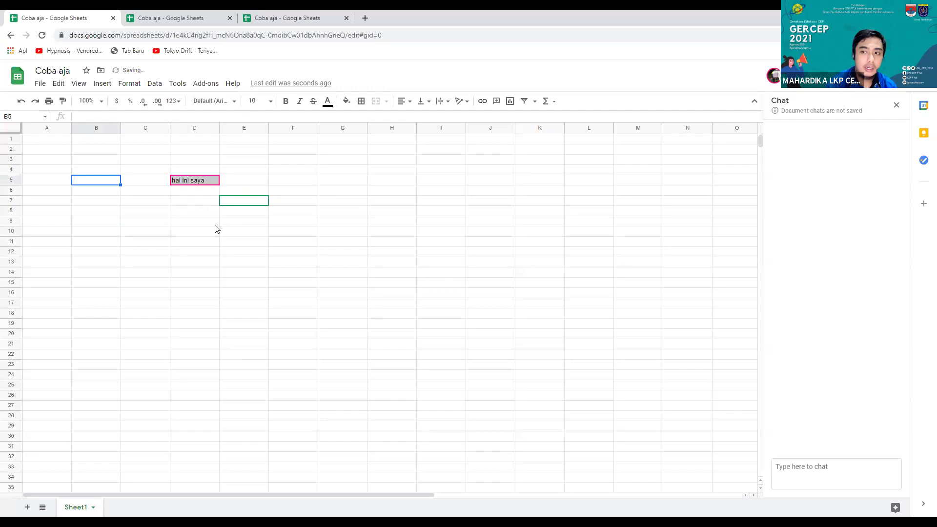
pyautogui.click(217, 214)
pyautogui.click(256, 201)
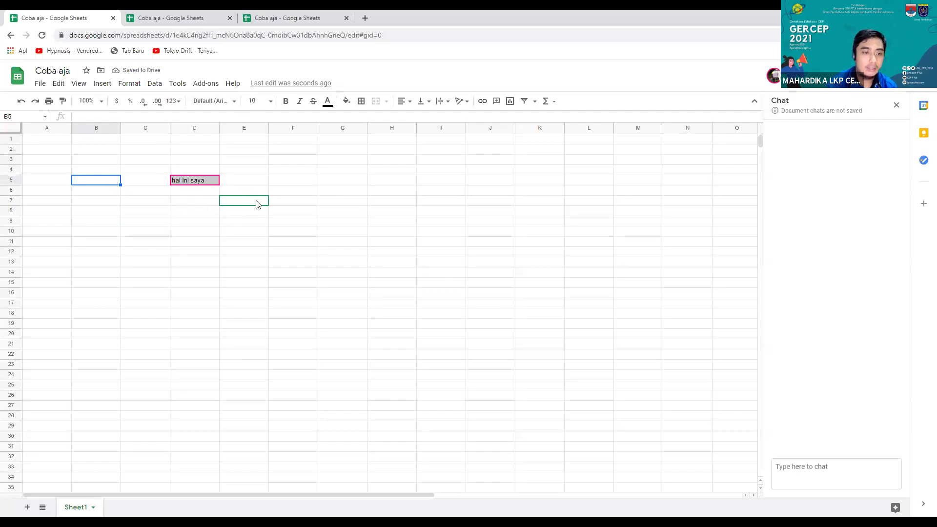